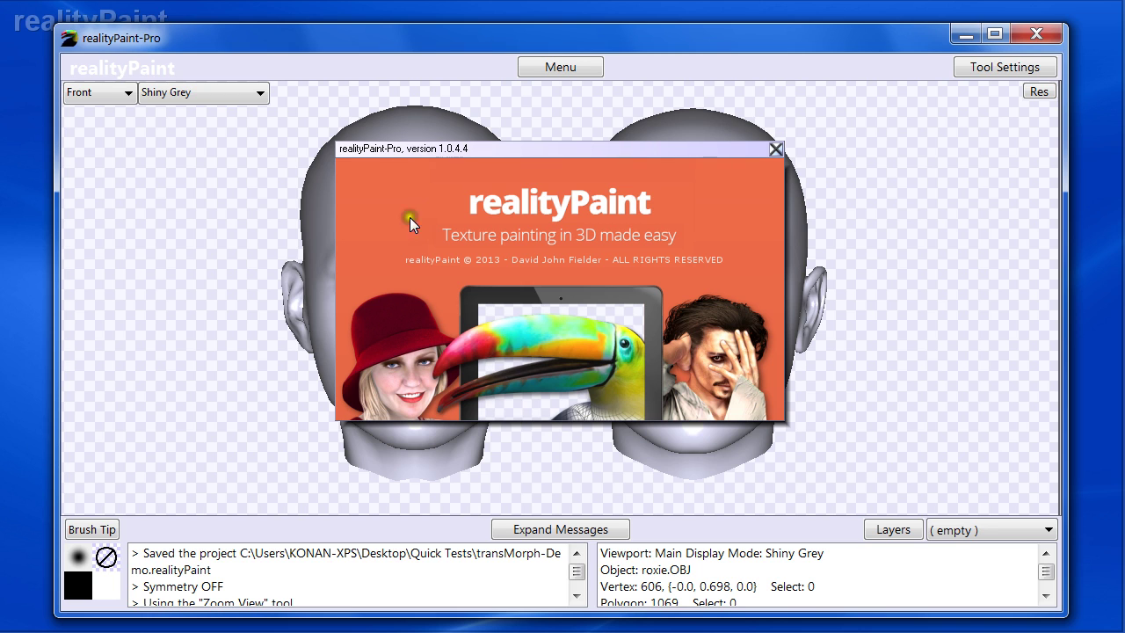
# Close the program's splash screen and look through the Help options, including the one for checking updates
pyautogui.click(474, 153)
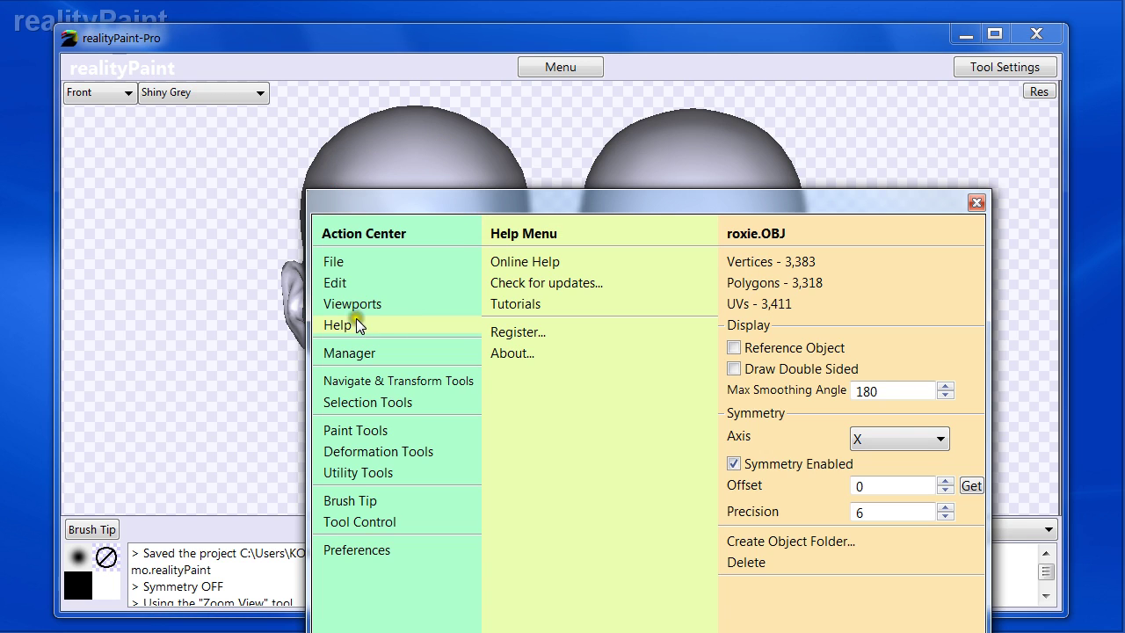
pyautogui.click(338, 330)
pyautogui.moveTo(472, 208); pyautogui.dragTo(450, 127)
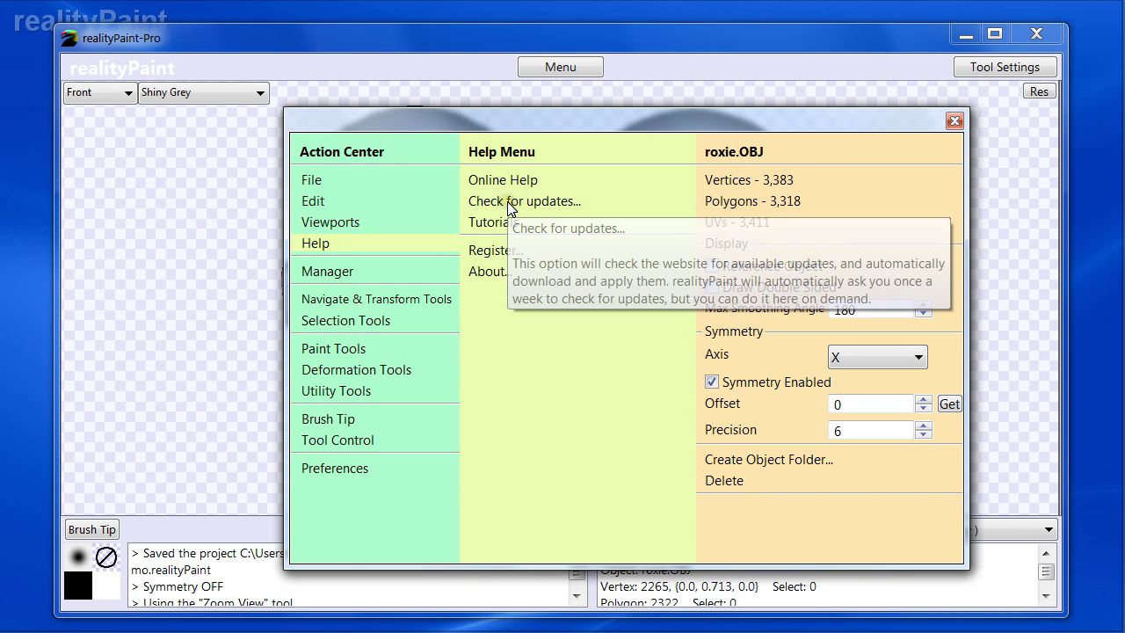
pyautogui.press('Escape')
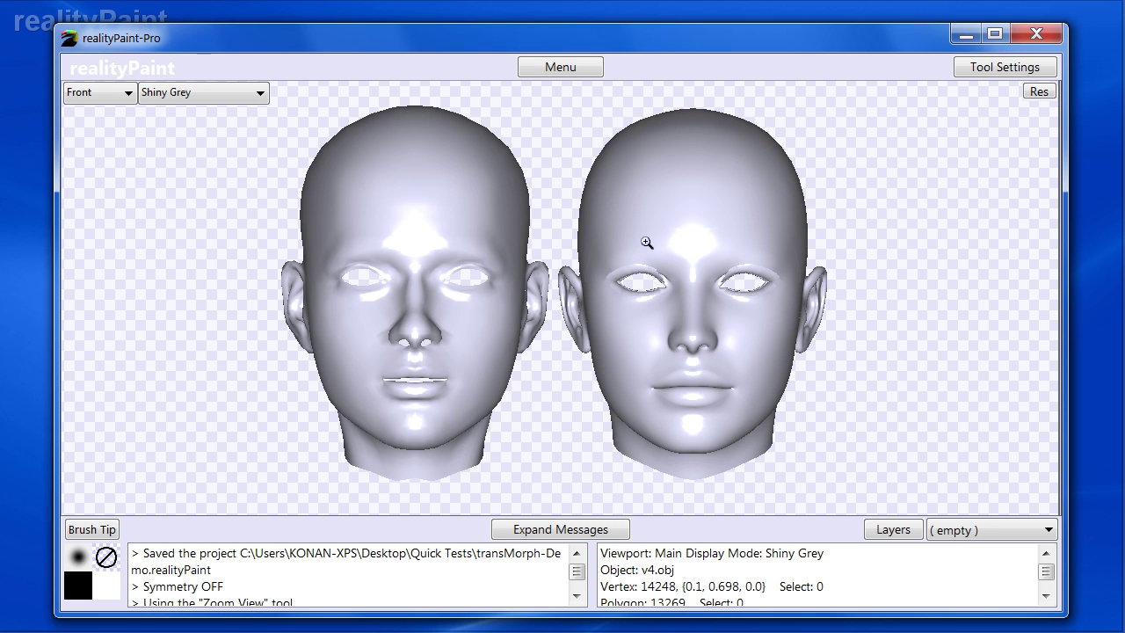
# Turn on the wireframe display for both head models
pyautogui.press('w')
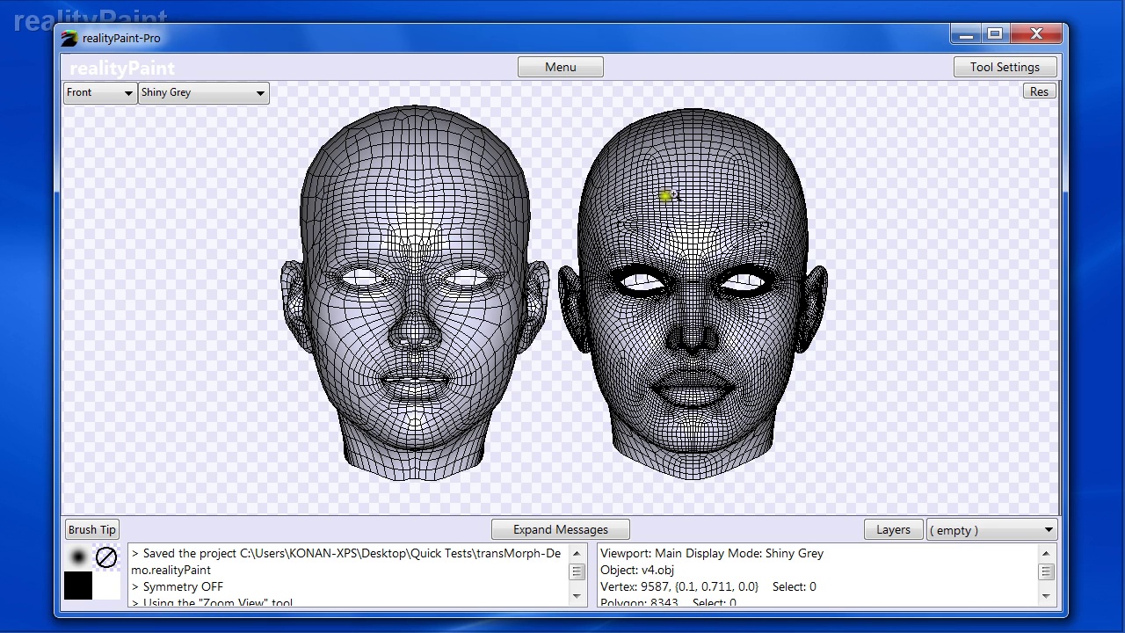
pyautogui.click(471, 183)
pyautogui.click(472, 182)
pyautogui.rightClick(455, 203)
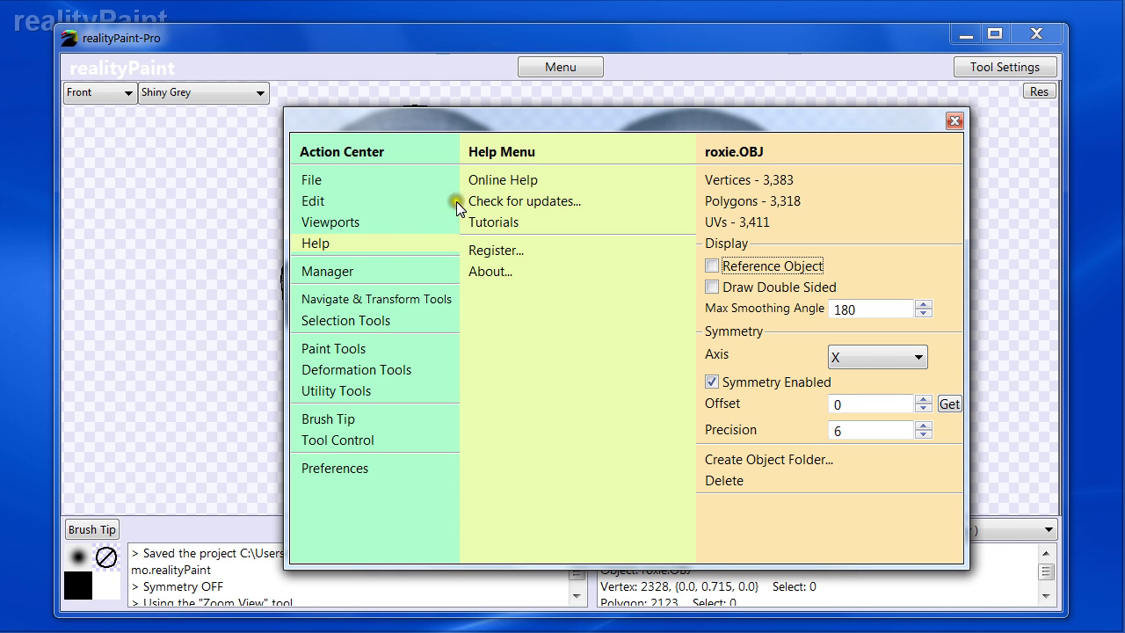
pyautogui.click(340, 323)
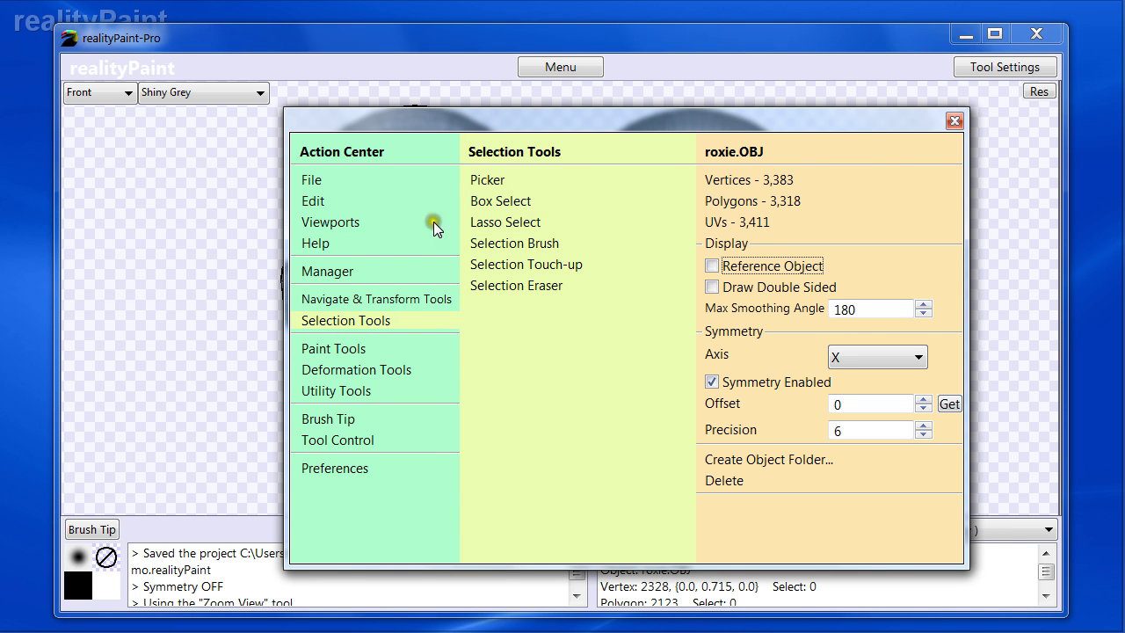
pyautogui.press('Escape')
pyautogui.rightClick(380, 294)
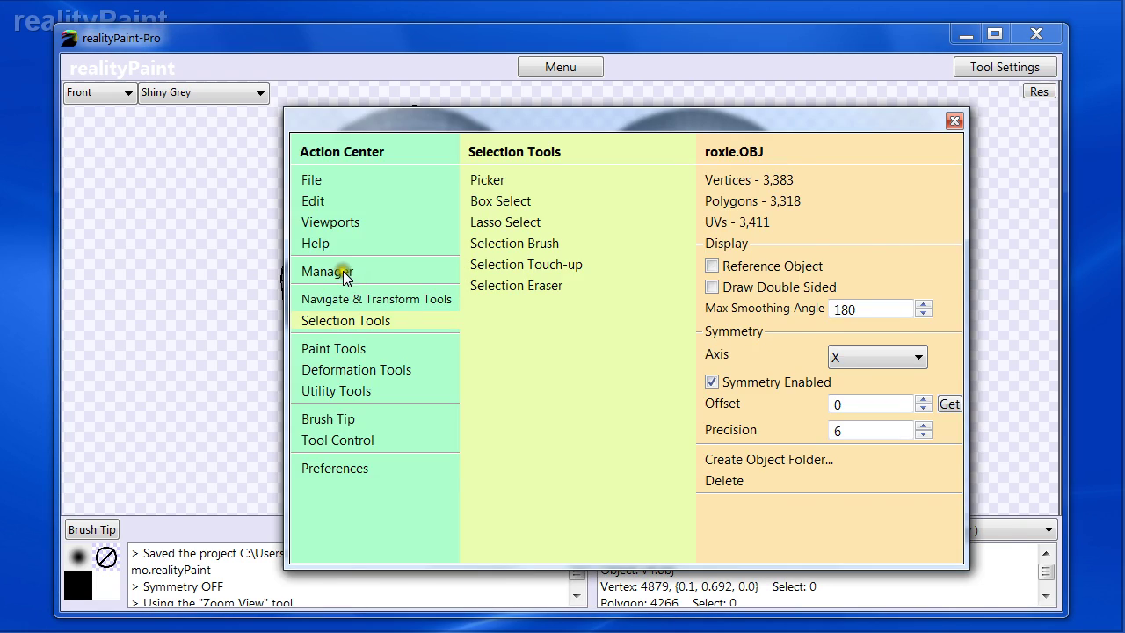
pyautogui.press('Escape')
# Select everything and reset the object position with the Move Object tool so that the two heads overlap
pyautogui.hotkey('ctrl', 'a')
pyautogui.rightClick(352, 270)
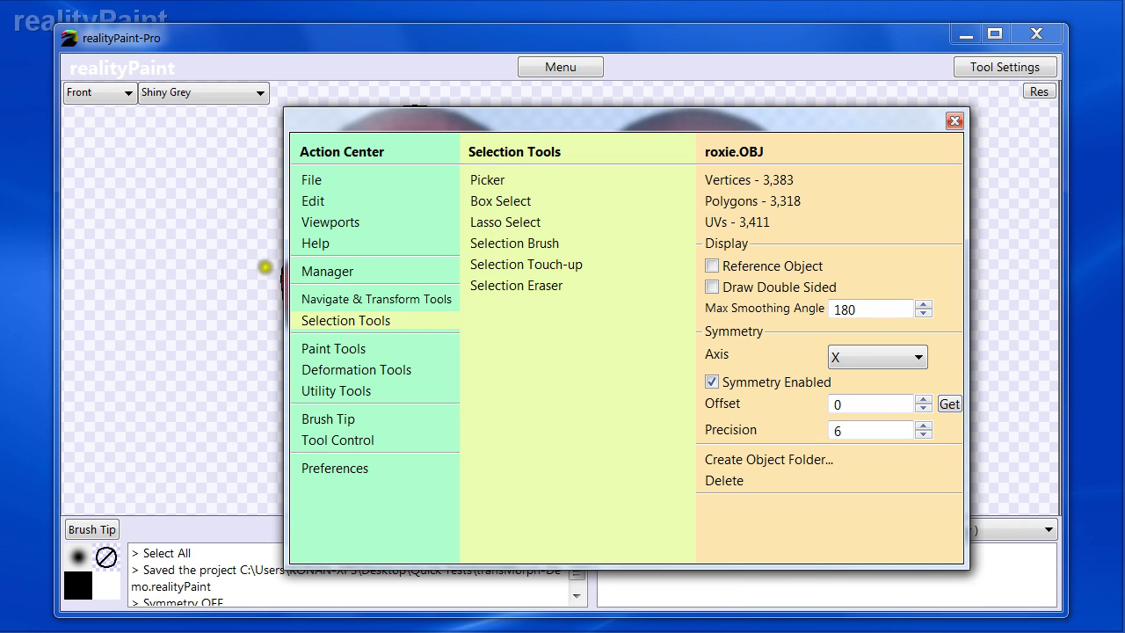
pyautogui.click(348, 301)
pyautogui.click(517, 251)
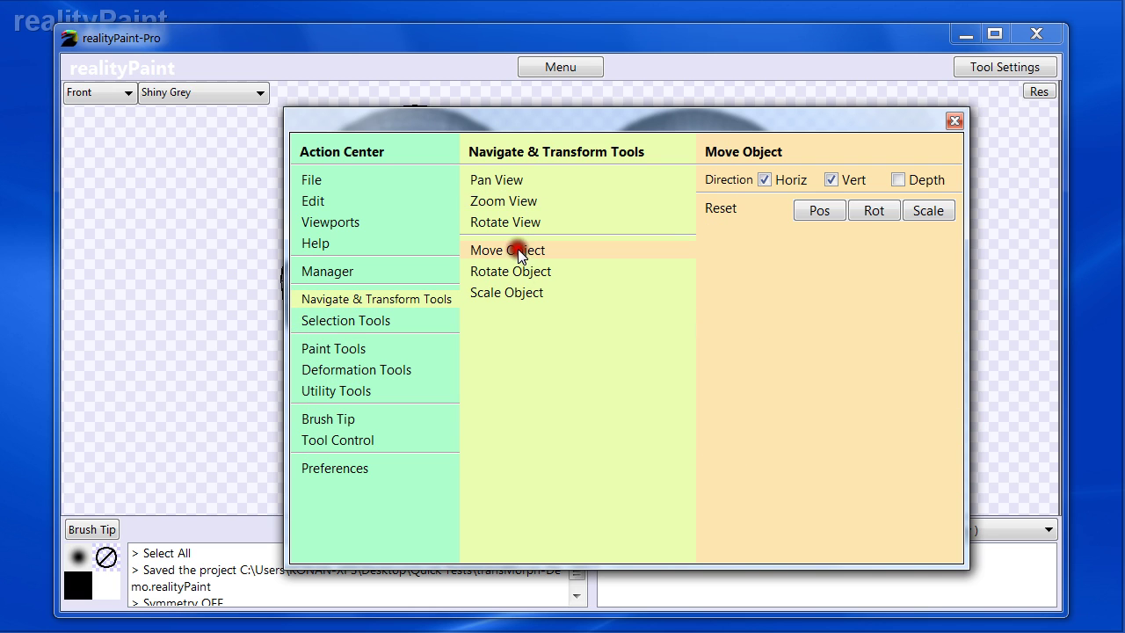
pyautogui.click(819, 212)
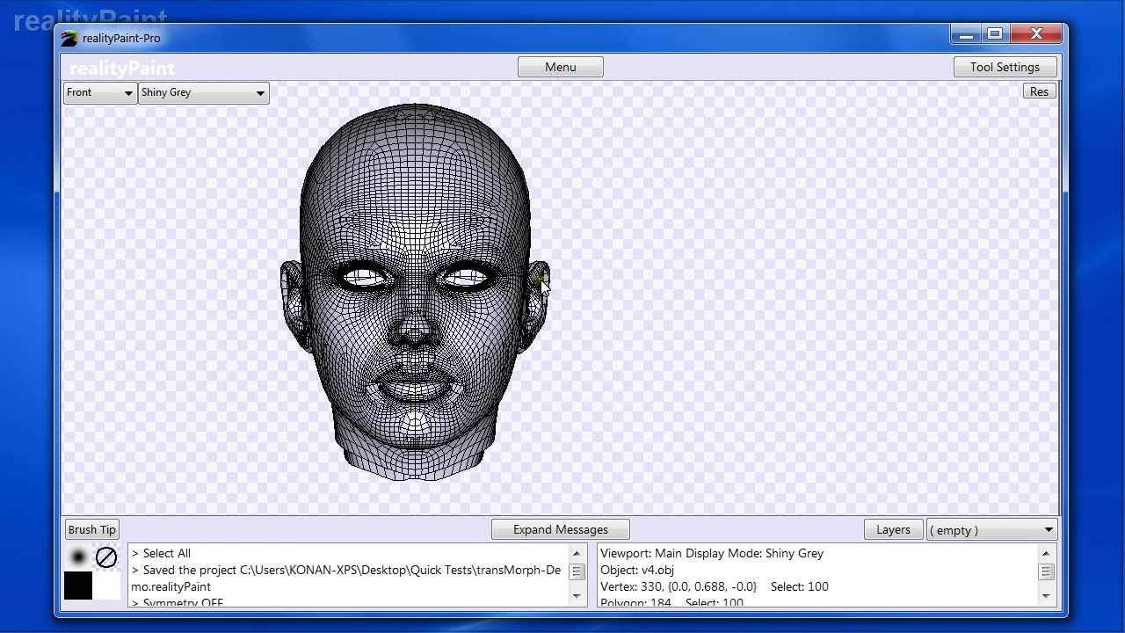
# Examine how the two overlapping heads line up around the nose and ear, using the front and left views
pyautogui.press('z')
pyautogui.click(405, 357)
pyautogui.click(406, 359)
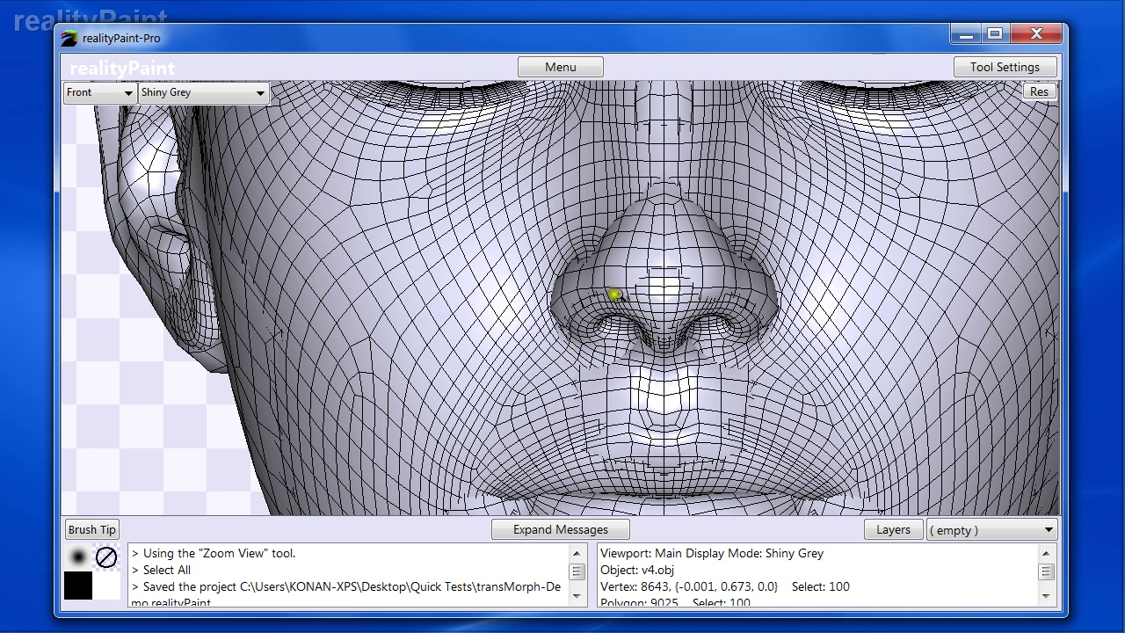
pyautogui.rightClick(615, 270)
pyautogui.press('l')
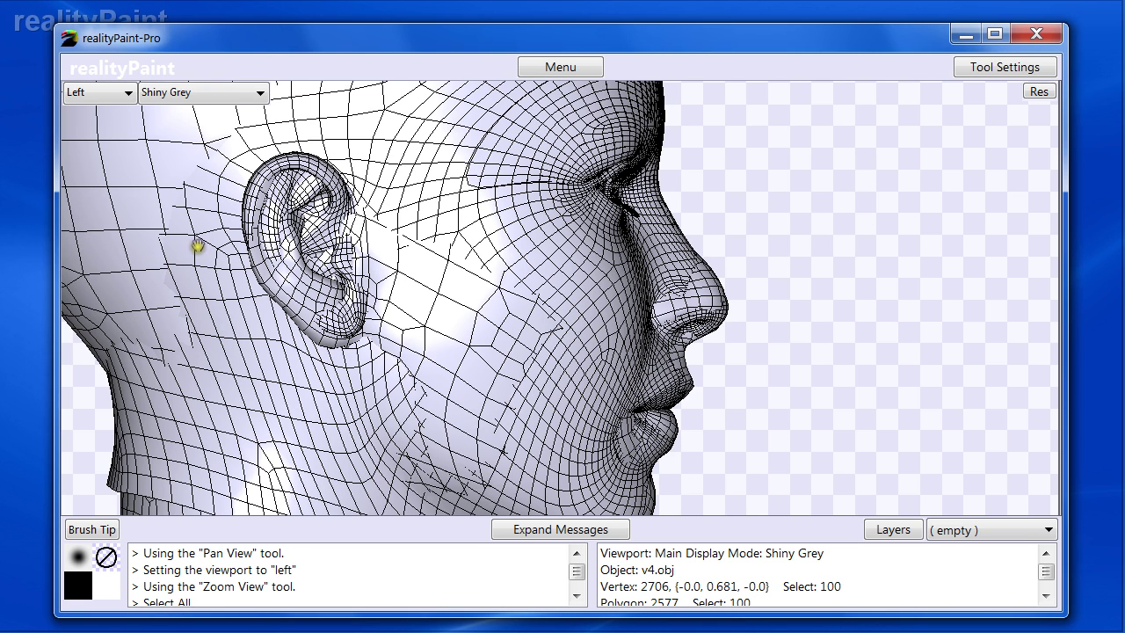
pyautogui.moveTo(198, 246); pyautogui.dragTo(363, 328)
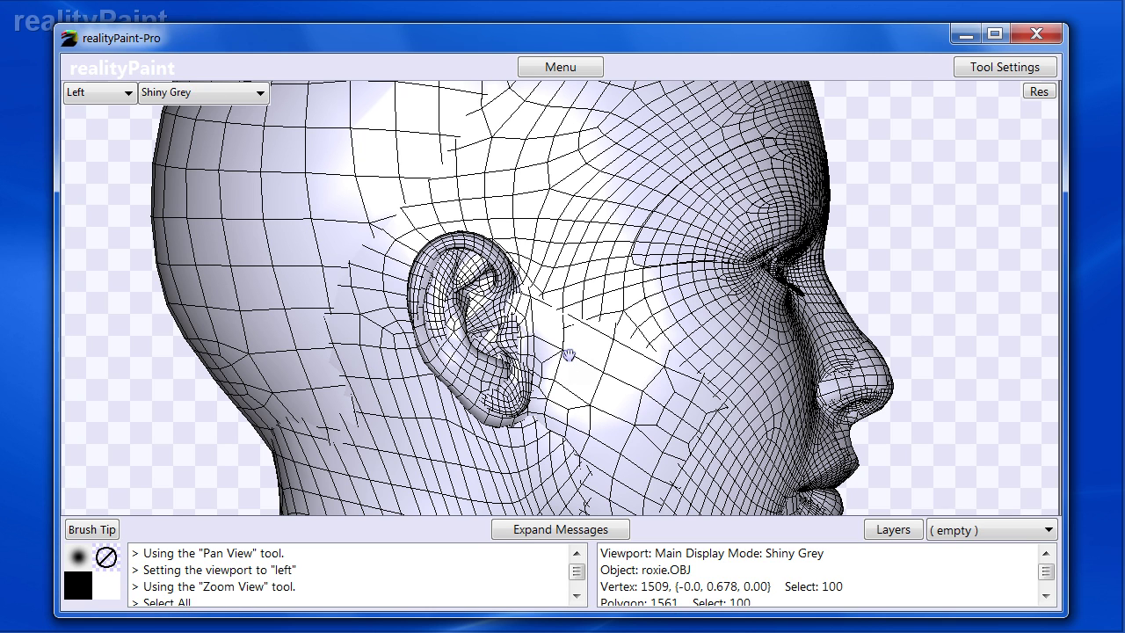
pyautogui.press('f')
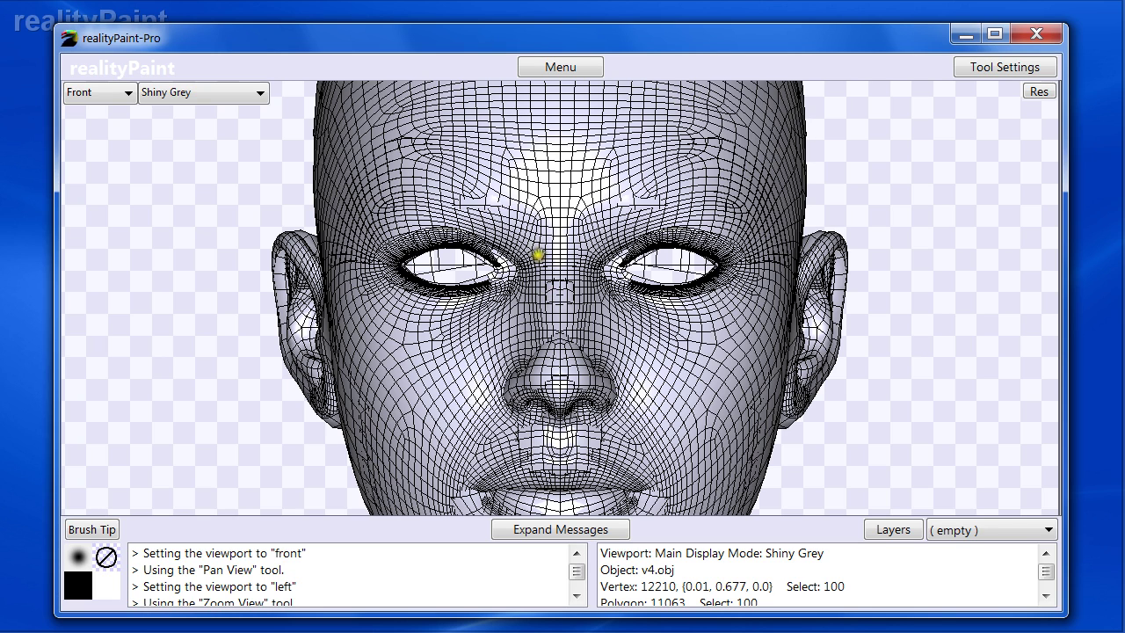
# Pick the whole v4.obj head with the Picker tool set to the Object type
pyautogui.rightClick(422, 287)
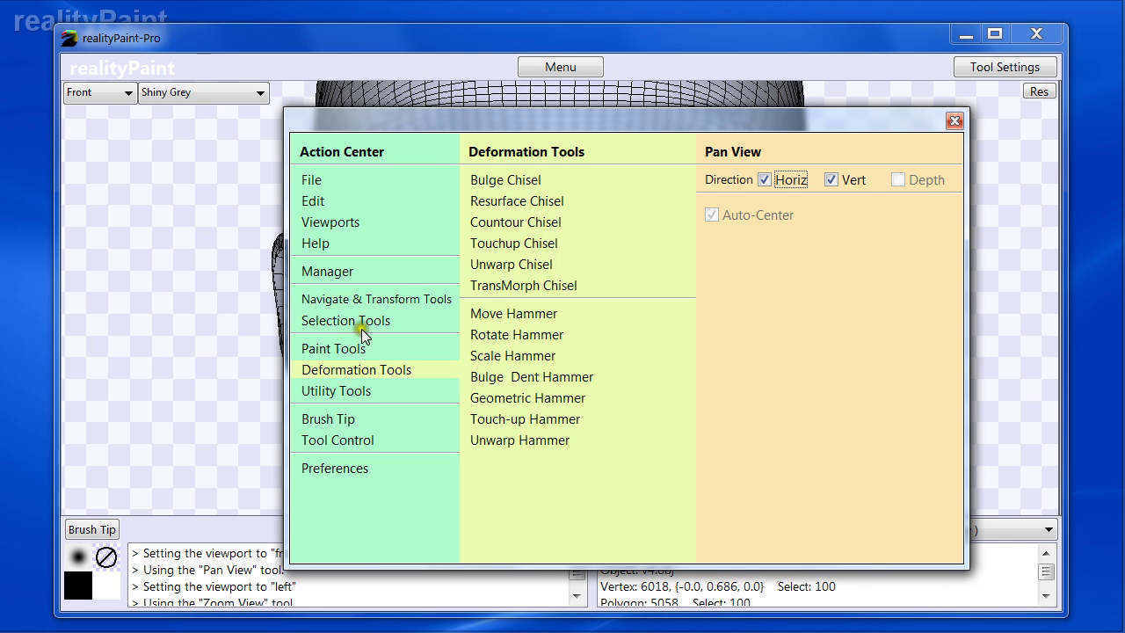
pyautogui.click(330, 318)
pyautogui.click(495, 180)
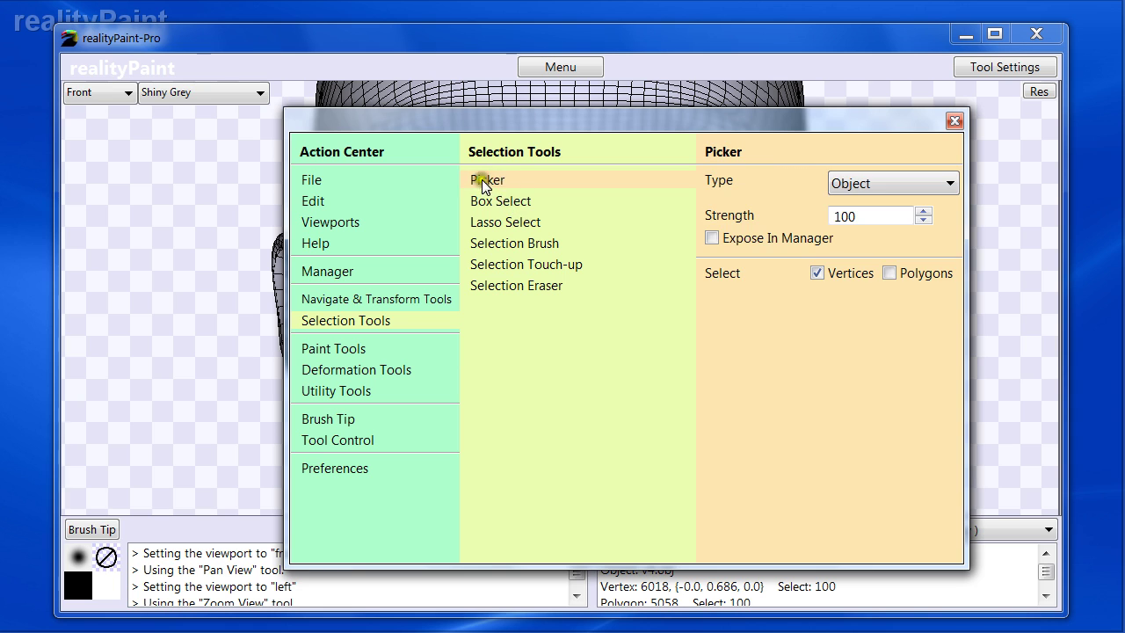
pyautogui.press('space')
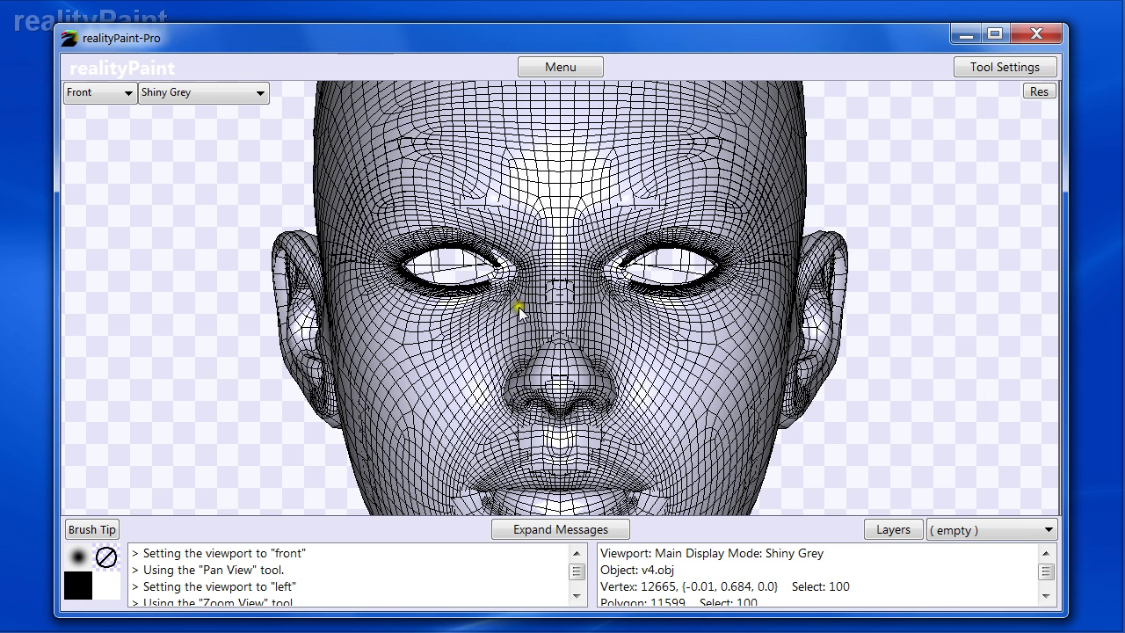
pyautogui.click(440, 352)
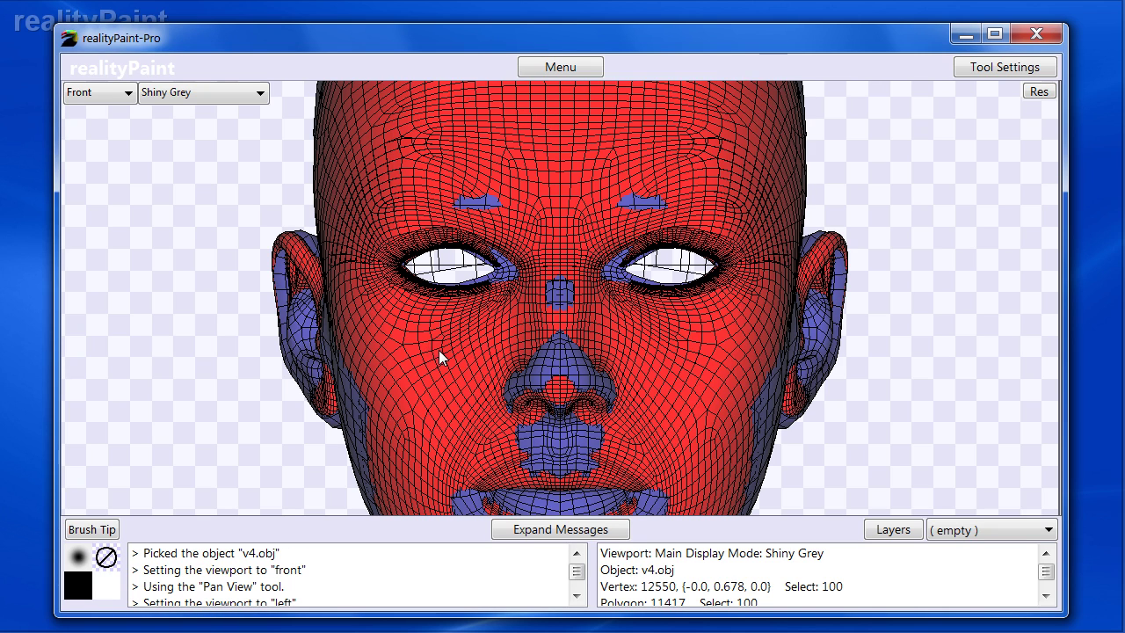
pyautogui.moveTo(365, 285)
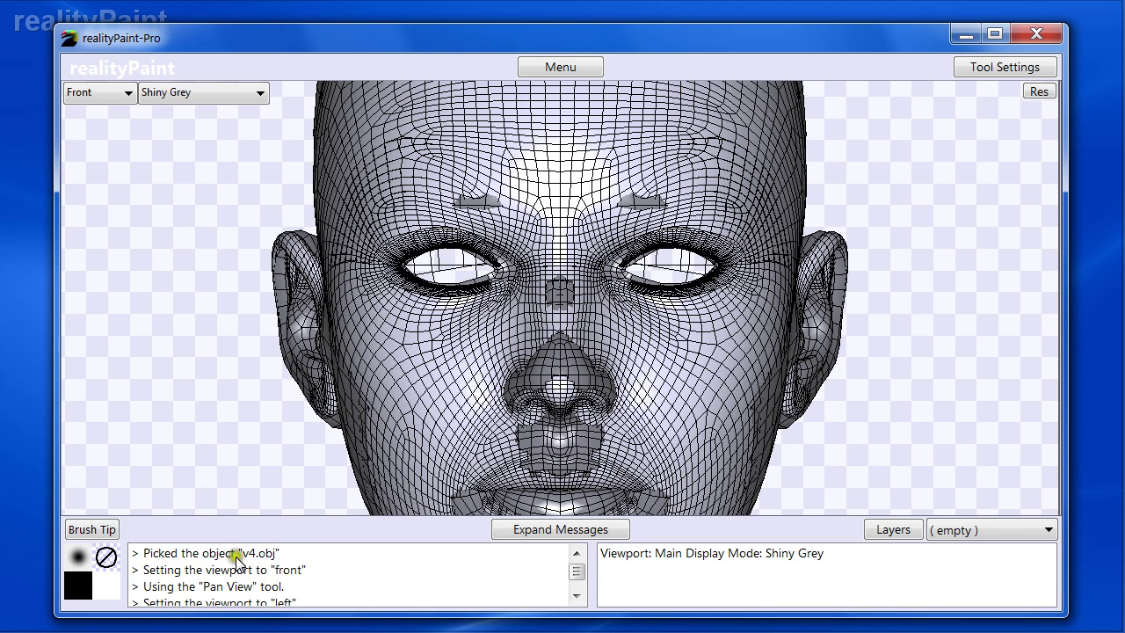
# Set up the picked v4.obj head as the TransMorph Chisel's reference, and hide the selected surface
pyautogui.rightClick(705, 204)
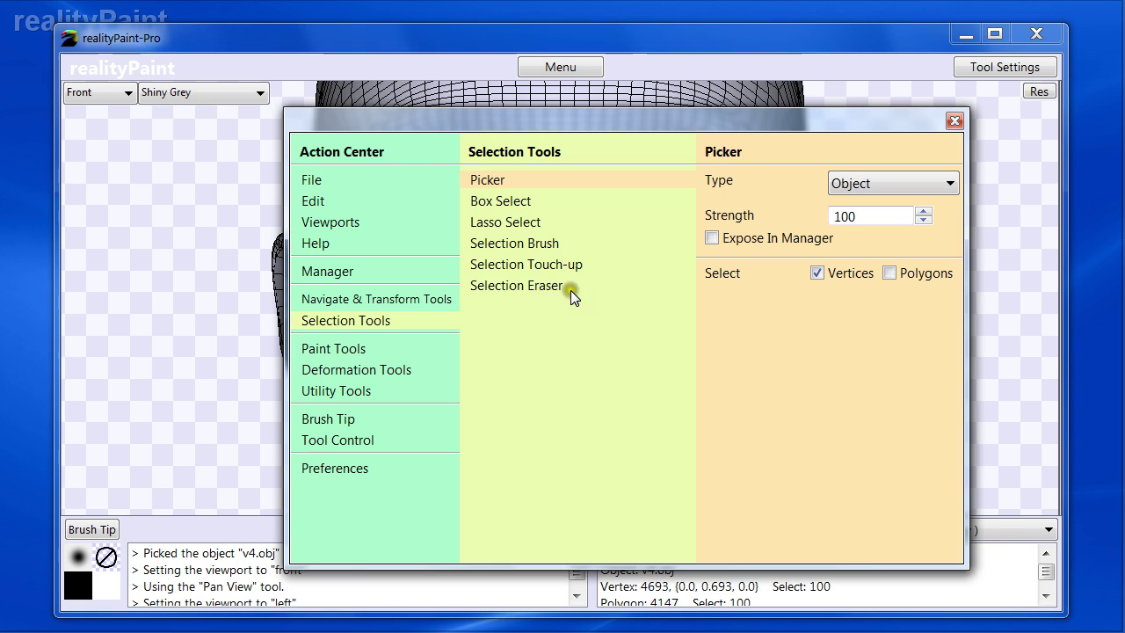
pyautogui.click(352, 371)
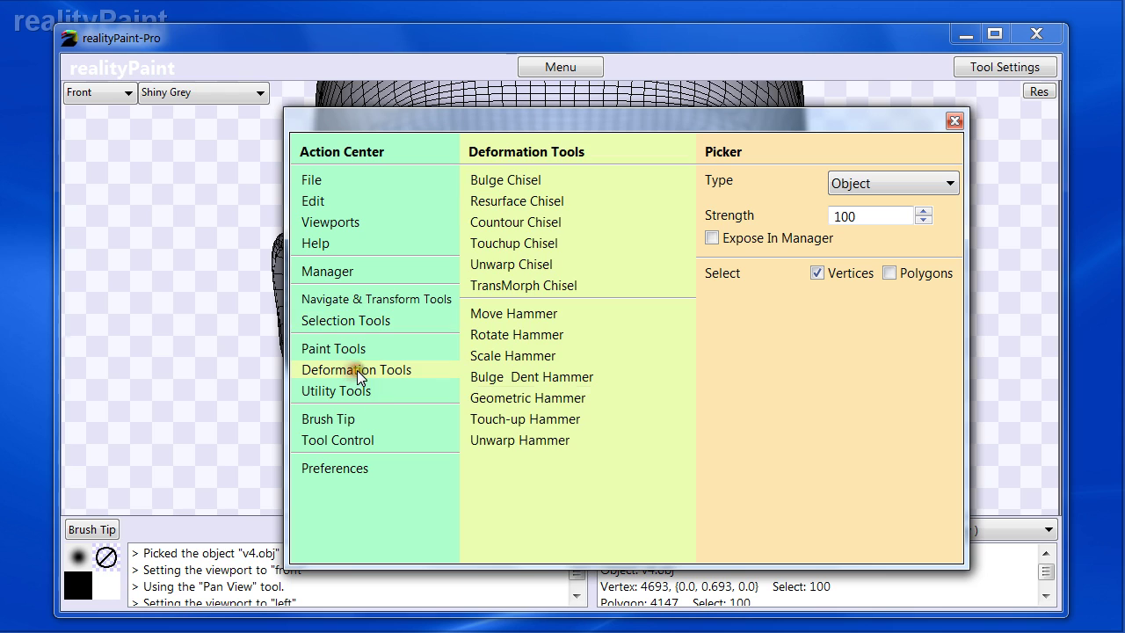
pyautogui.click(531, 288)
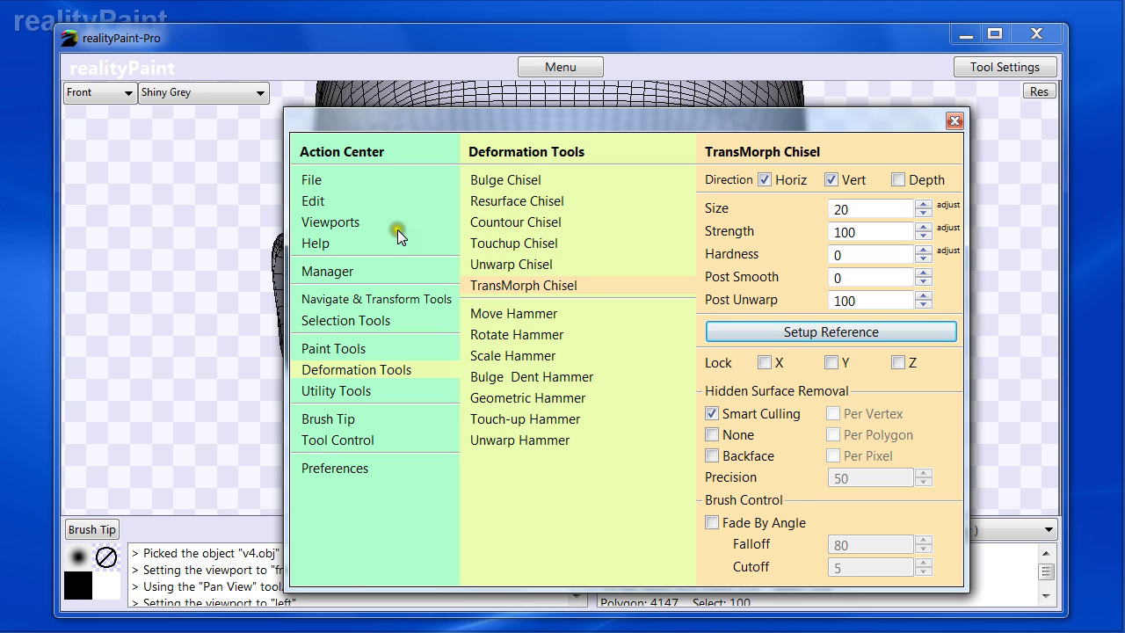
pyautogui.click(318, 204)
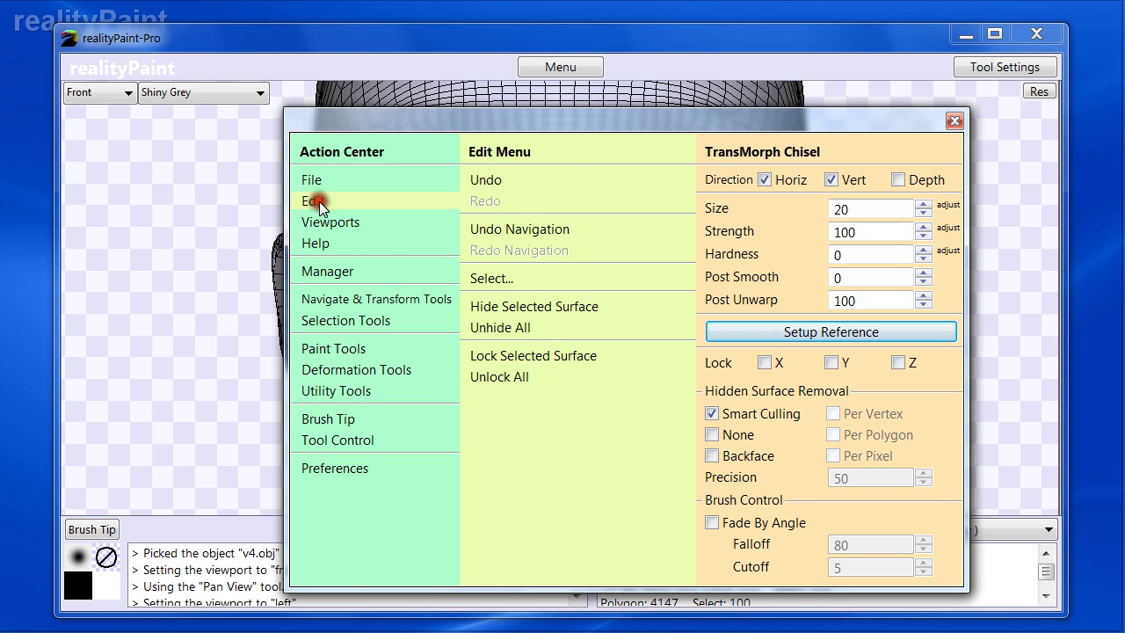
pyautogui.click(514, 307)
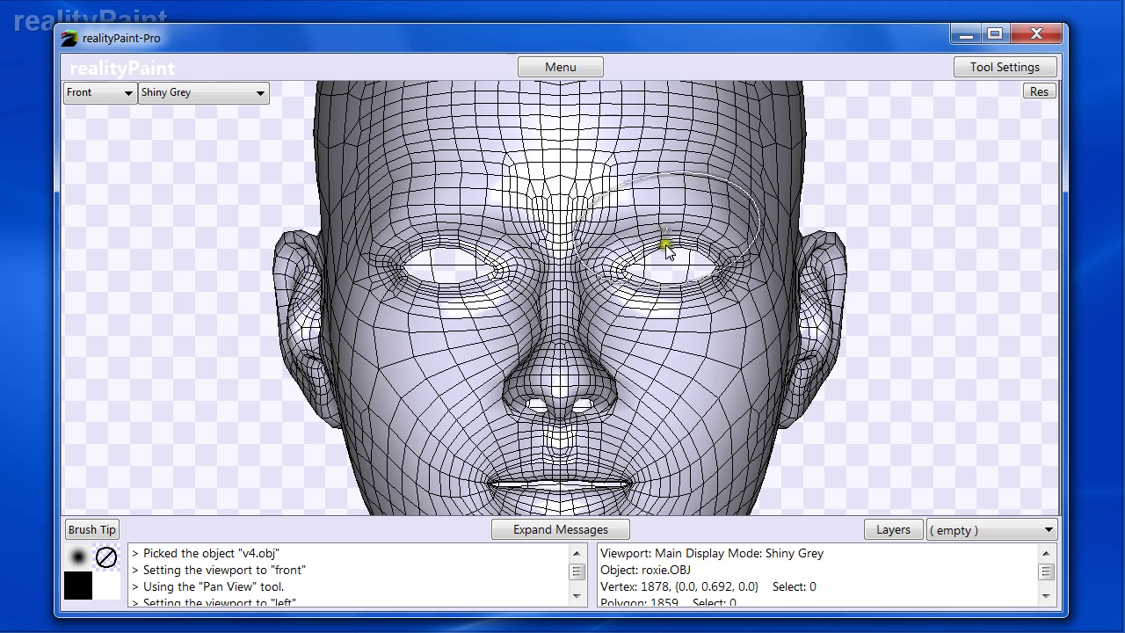
# Set the TransMorph Chisel's brush size to 10
pyautogui.press('space')
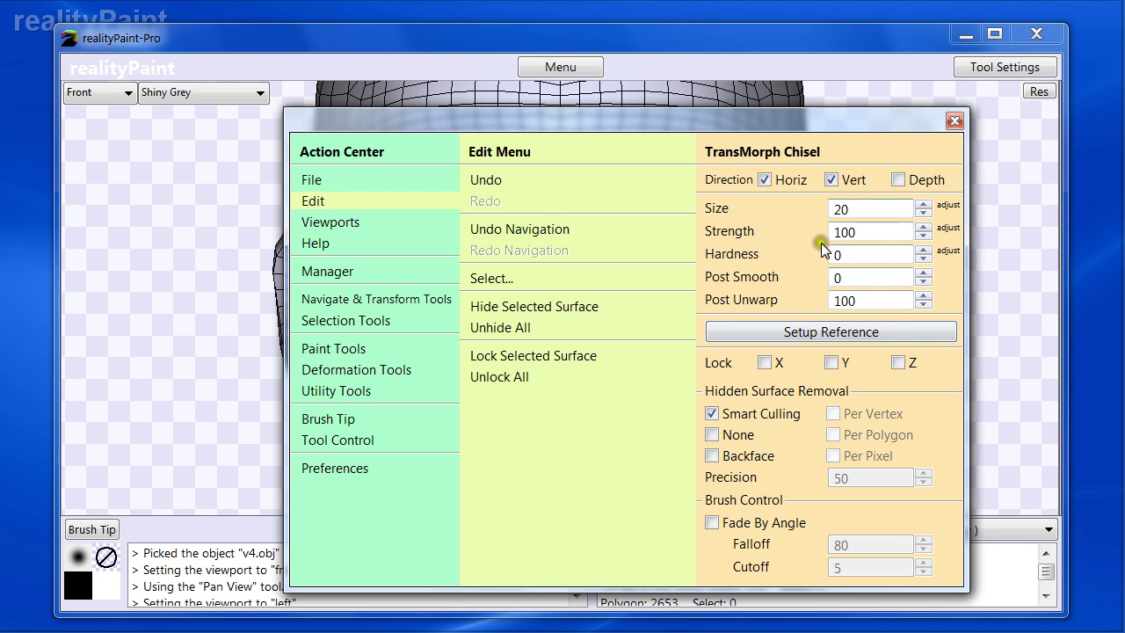
pyautogui.press('space')
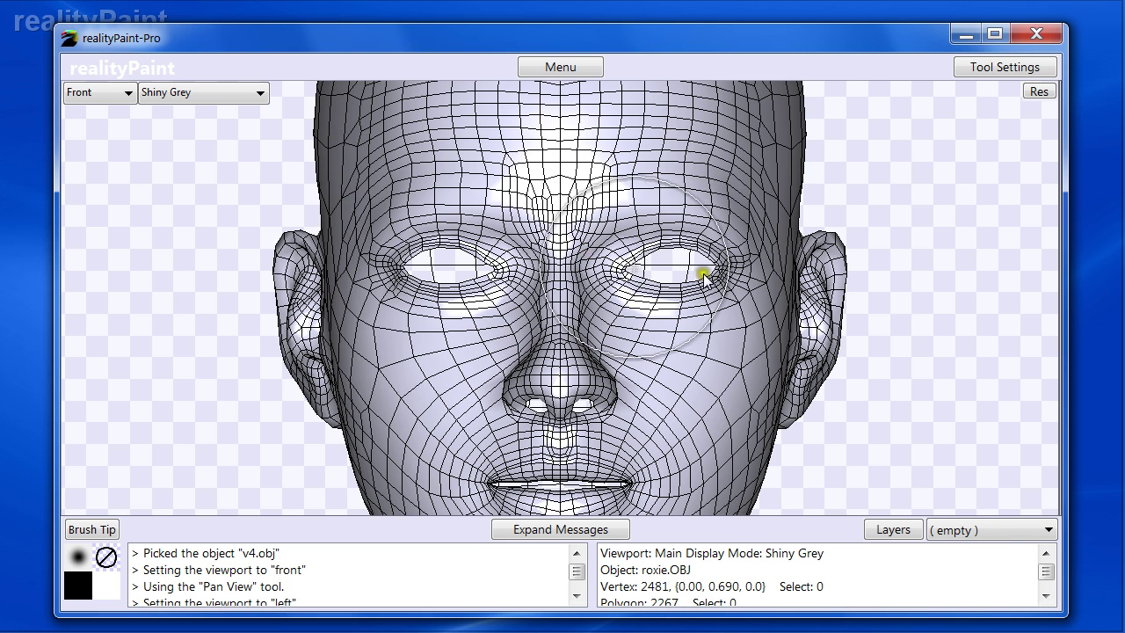
pyautogui.press('space')
pyautogui.write('10')
pyautogui.press('space')
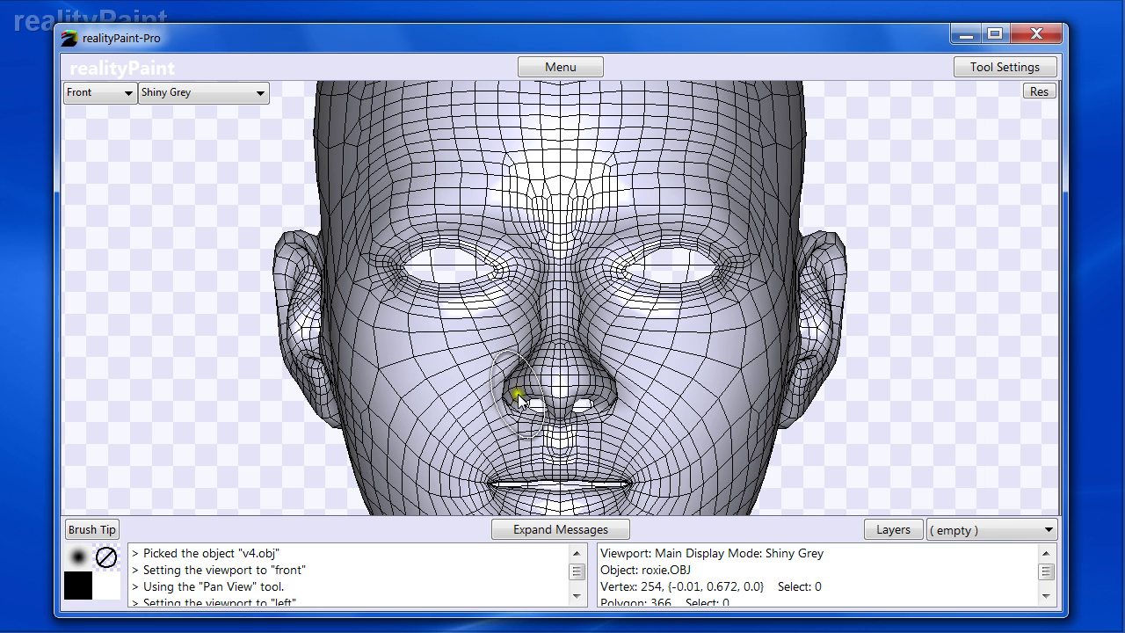
# Try TransMorph Chisel strokes over the nose of the roxie.OBJ head, and undo the chisel work
pyautogui.click(549, 286)
pyautogui.moveTo(549, 286)
pyautogui.mouseDown()
pyautogui.moveTo(534, 359)
pyautogui.moveTo(515, 377)
pyautogui.moveTo(536, 409)
pyautogui.moveTo(556, 407)
pyautogui.moveTo(508, 396)
pyautogui.mouseUp()
pyautogui.moveTo(538, 347)
pyautogui.mouseDown()
pyautogui.moveTo(548, 284)
pyautogui.moveTo(547, 329)
pyautogui.moveTo(553, 288)
pyautogui.moveTo(507, 367)
pyautogui.moveTo(474, 391)
pyautogui.moveTo(545, 325)
pyautogui.moveTo(462, 362)
pyautogui.moveTo(452, 355)
pyautogui.moveTo(540, 308)
pyautogui.moveTo(504, 387)
pyautogui.moveTo(570, 256)
pyautogui.moveTo(501, 420)
pyautogui.moveTo(532, 342)
pyautogui.moveTo(501, 367)
pyautogui.moveTo(550, 243)
pyautogui.moveTo(557, 282)
pyautogui.moveTo(510, 402)
pyautogui.moveTo(557, 276)
pyautogui.moveTo(551, 334)
pyautogui.moveTo(580, 406)
pyautogui.mouseUp()
pyautogui.hotkey('ctrl', 'z')
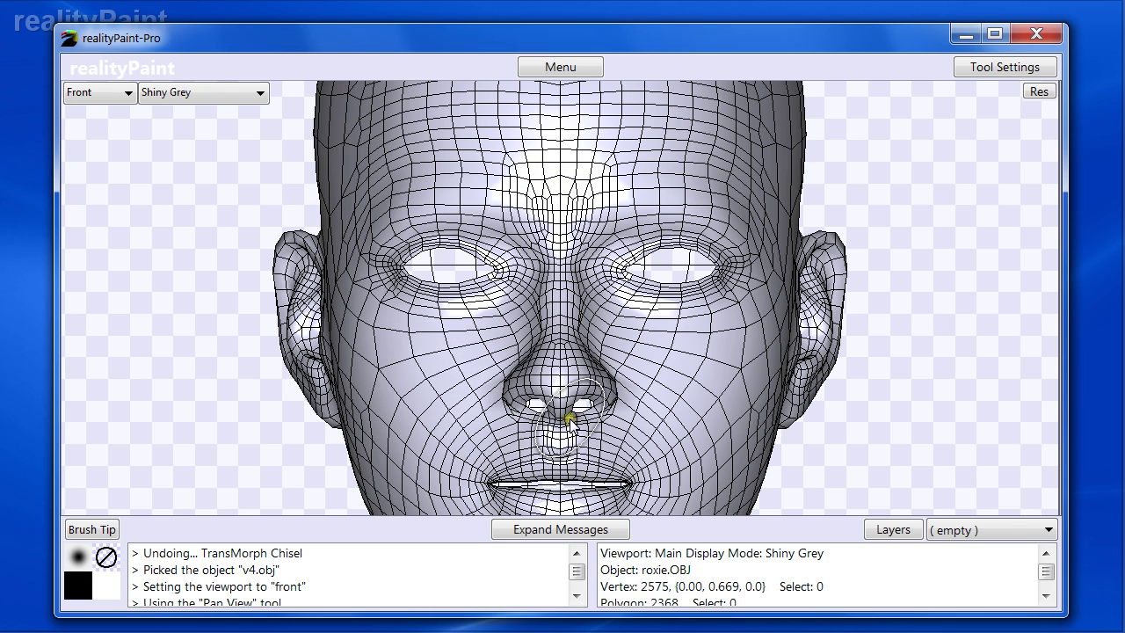
# Enable Use Symmetry in the Mirror and Symmetry tool controls
pyautogui.press('space')
pyautogui.click(326, 440)
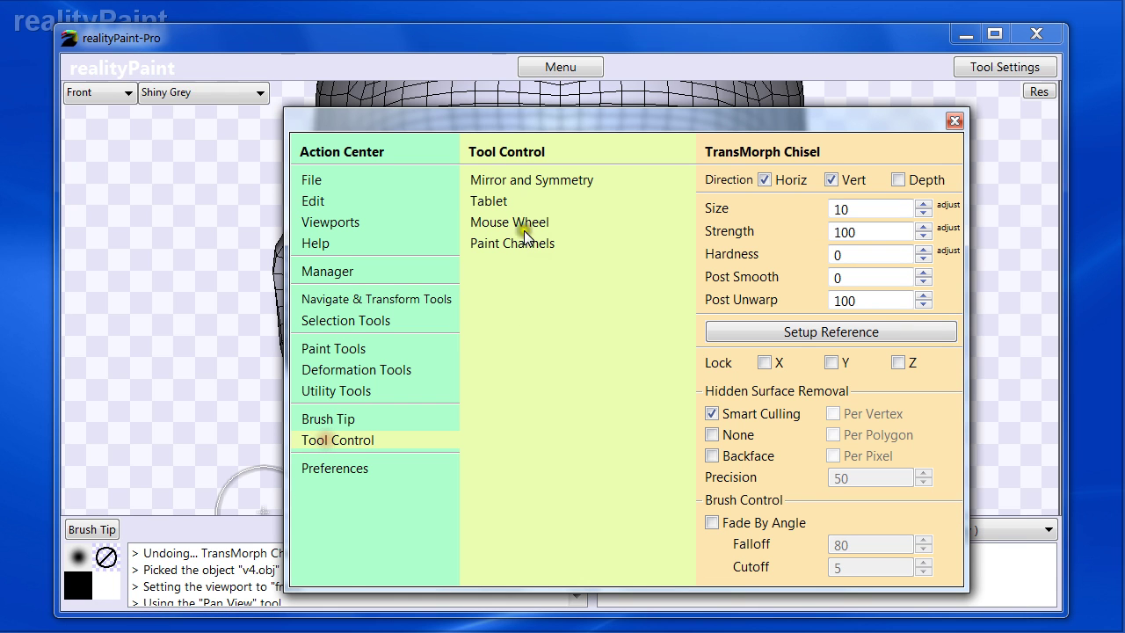
pyautogui.click(529, 178)
pyautogui.click(760, 246)
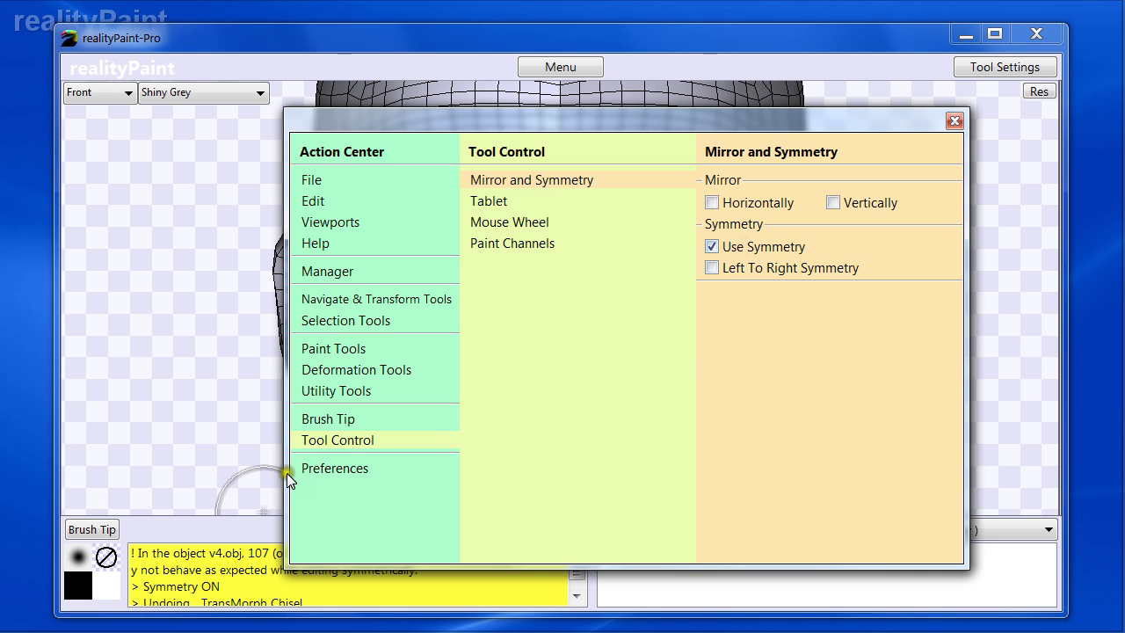
pyautogui.press('space')
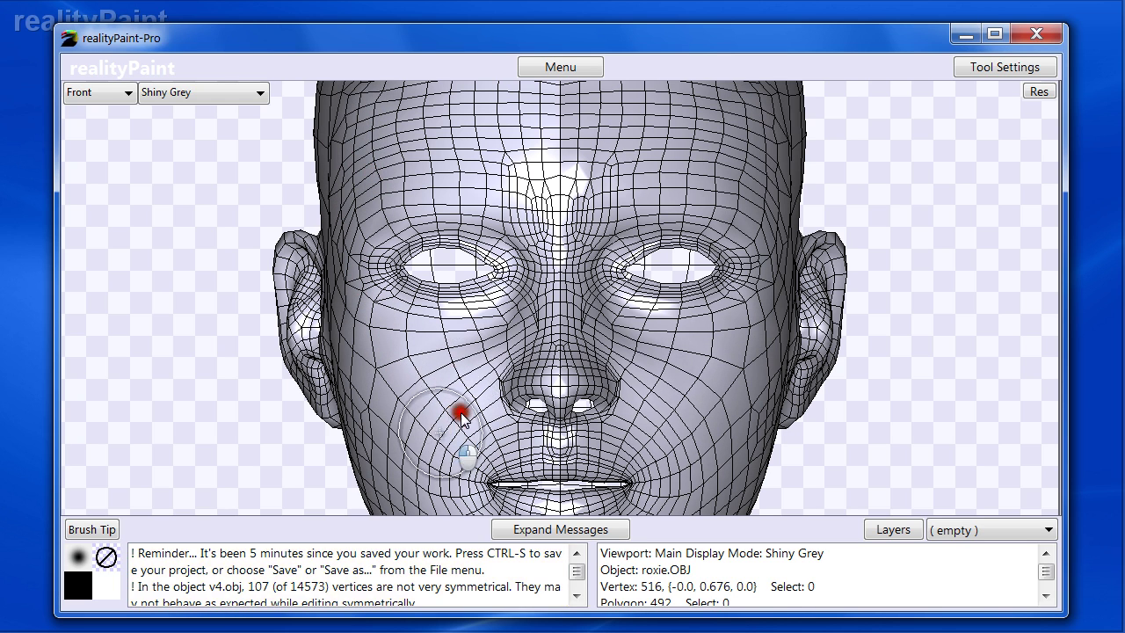
# Rotate the roxie.OBJ head to a three-quarter view and try TransMorph Chisel strokes over its side and back
pyautogui.press('r')
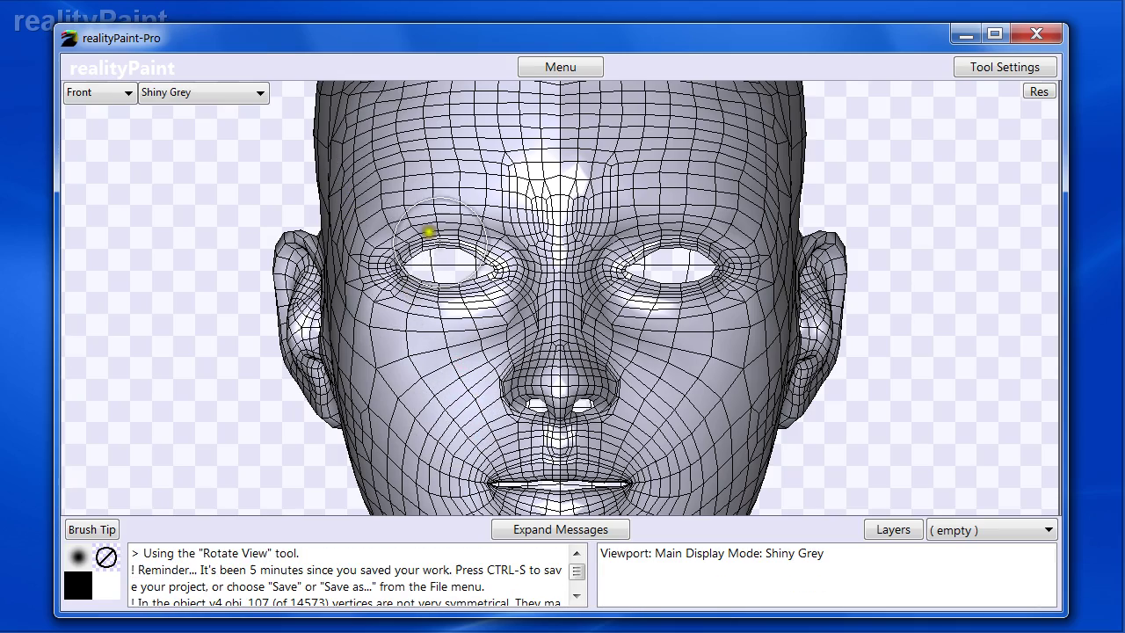
pyautogui.moveTo(382, 190)
pyautogui.mouseDown()
pyautogui.moveTo(465, 223)
pyautogui.moveTo(487, 197)
pyautogui.moveTo(474, 213)
pyautogui.mouseUp()
pyautogui.rightClick(462, 261)
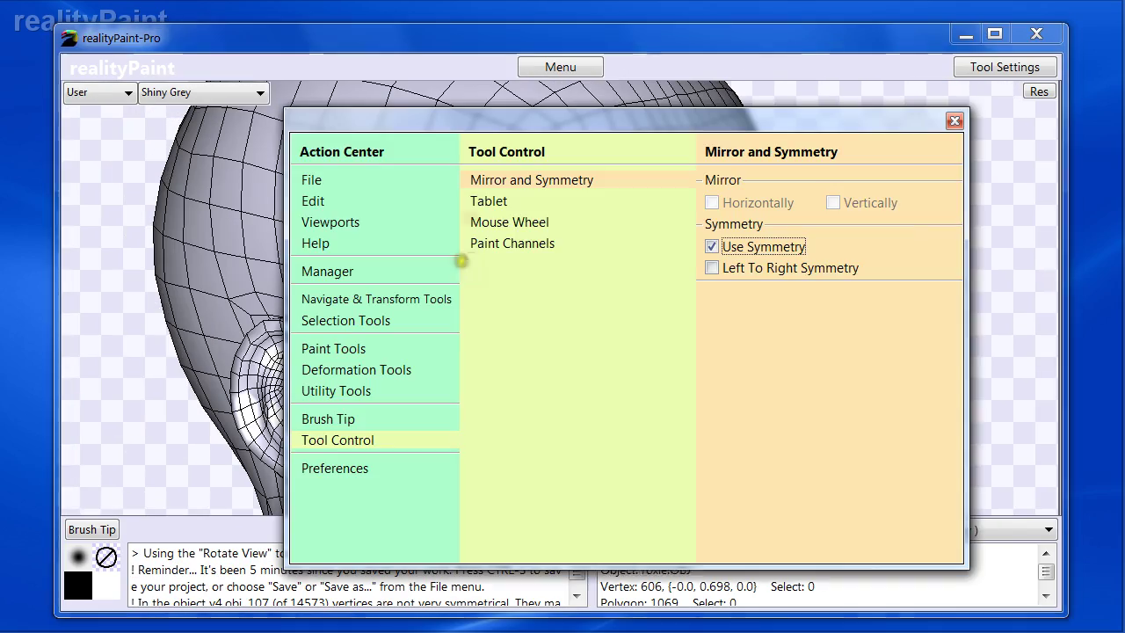
pyautogui.rightClick(345, 392)
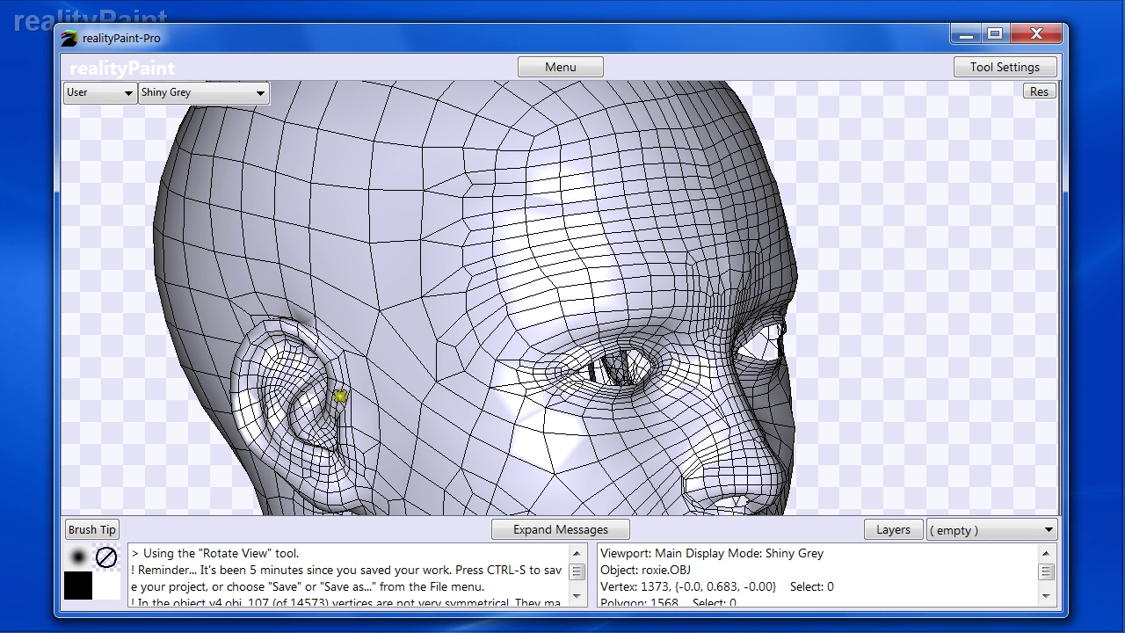
pyautogui.press('space')
pyautogui.moveTo(435, 227)
pyautogui.mouseDown()
pyautogui.moveTo(437, 216)
pyautogui.moveTo(427, 274)
pyautogui.moveTo(357, 233)
pyautogui.mouseUp()
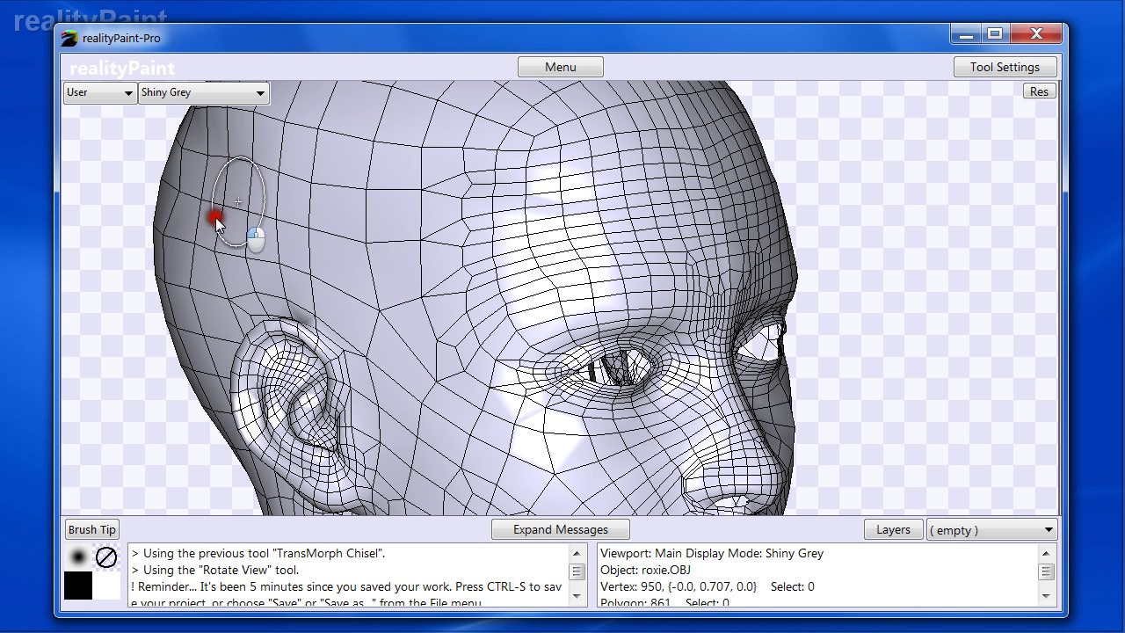
pyautogui.moveTo(225, 252)
pyautogui.mouseDown()
pyautogui.moveTo(166, 281)
pyautogui.moveTo(184, 156)
pyautogui.moveTo(175, 319)
pyautogui.moveTo(196, 196)
pyautogui.moveTo(213, 226)
pyautogui.mouseUp()
pyautogui.scroll(-3, 367, 304)
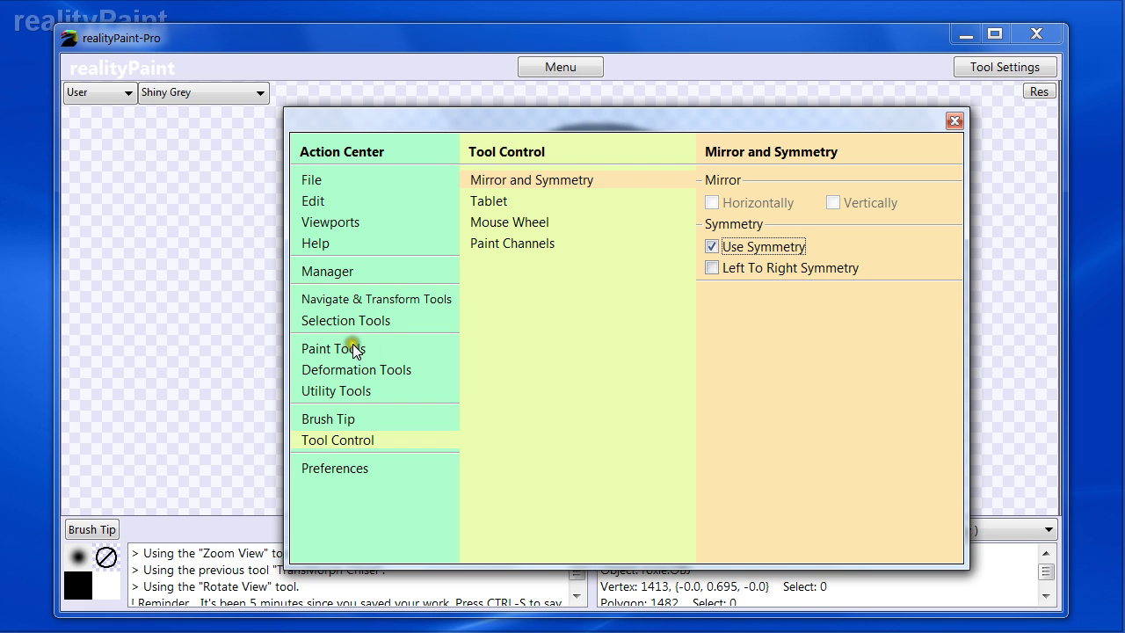
# Examine the settings of the TransMorph Chisel and the Unwarp Chisel among the deformation tools
pyautogui.click(352, 369)
pyautogui.click(508, 290)
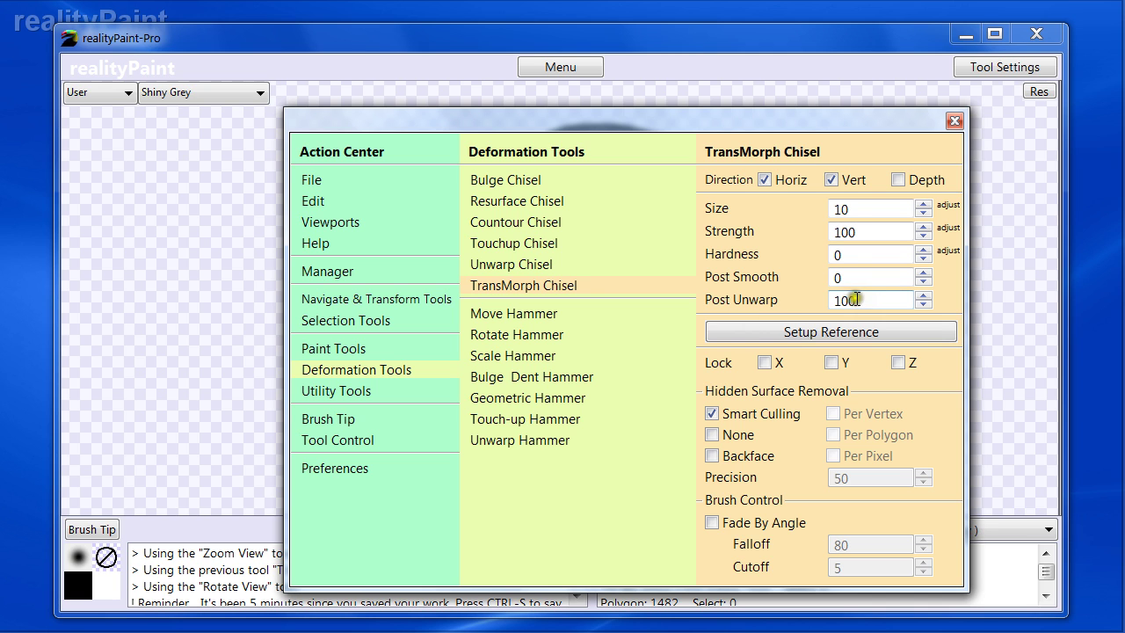
pyautogui.click(499, 267)
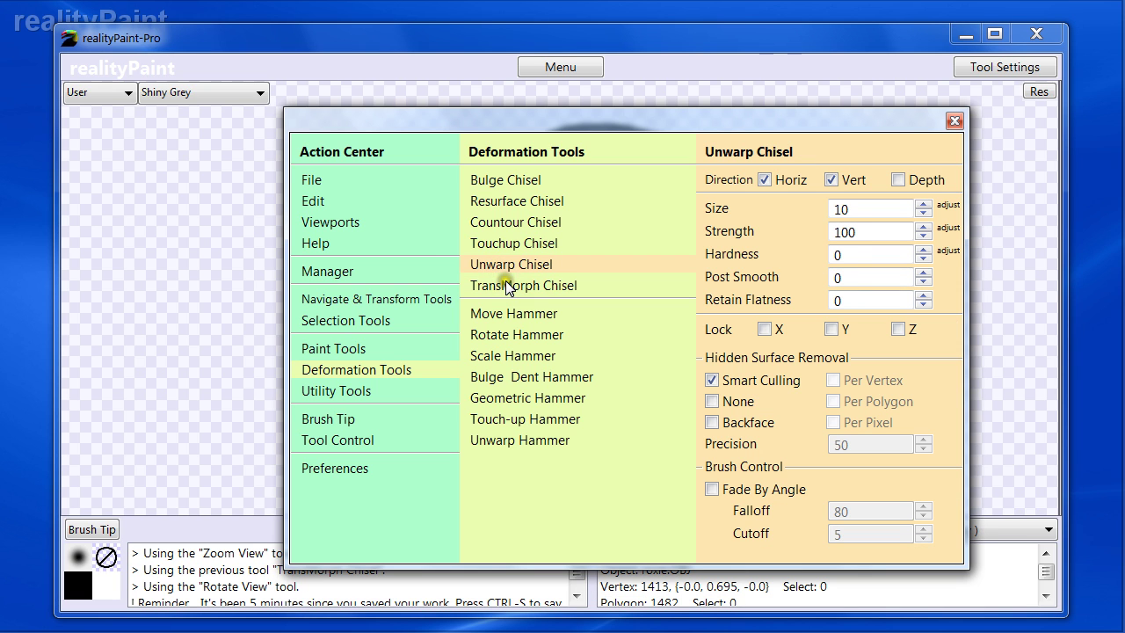
pyautogui.doubleClick(502, 291)
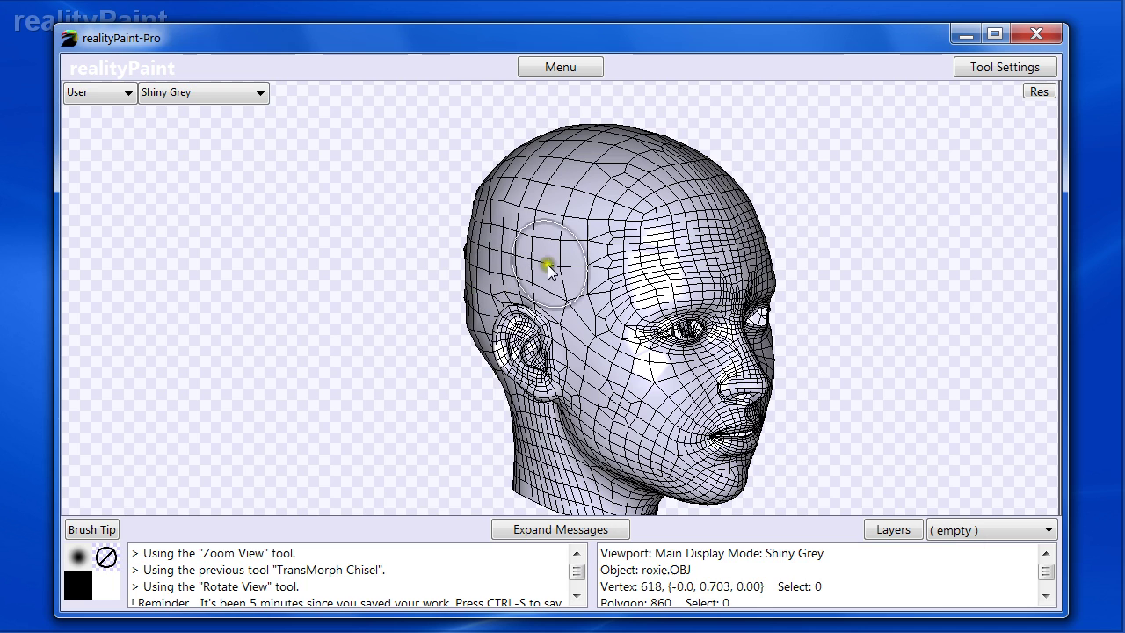
pyautogui.press('space')
pyautogui.press('space')
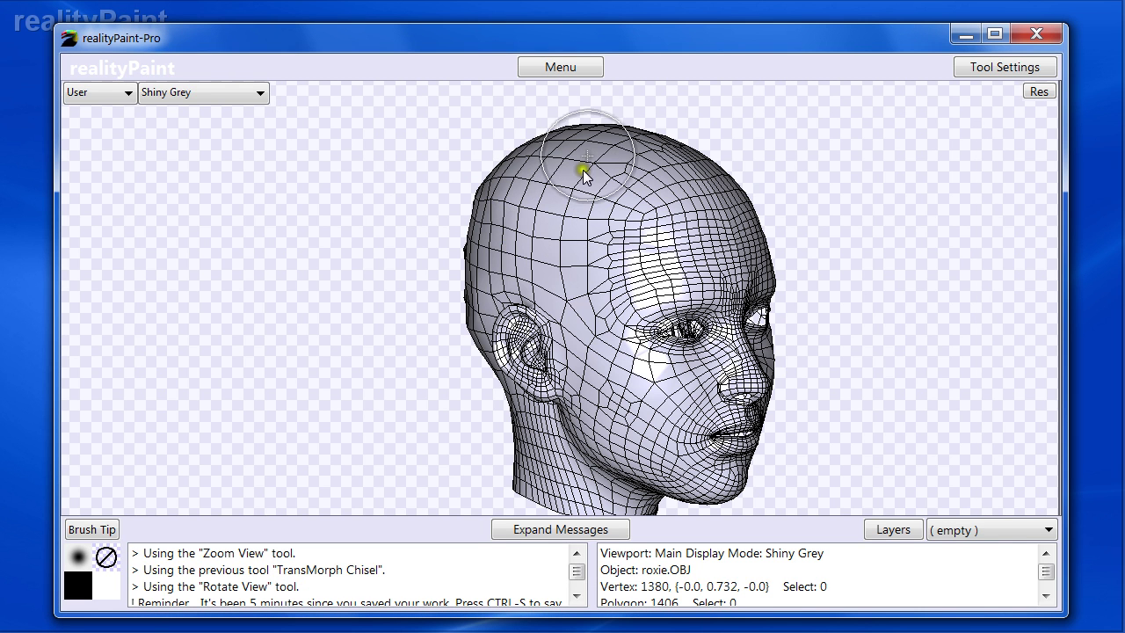
pyautogui.press('space')
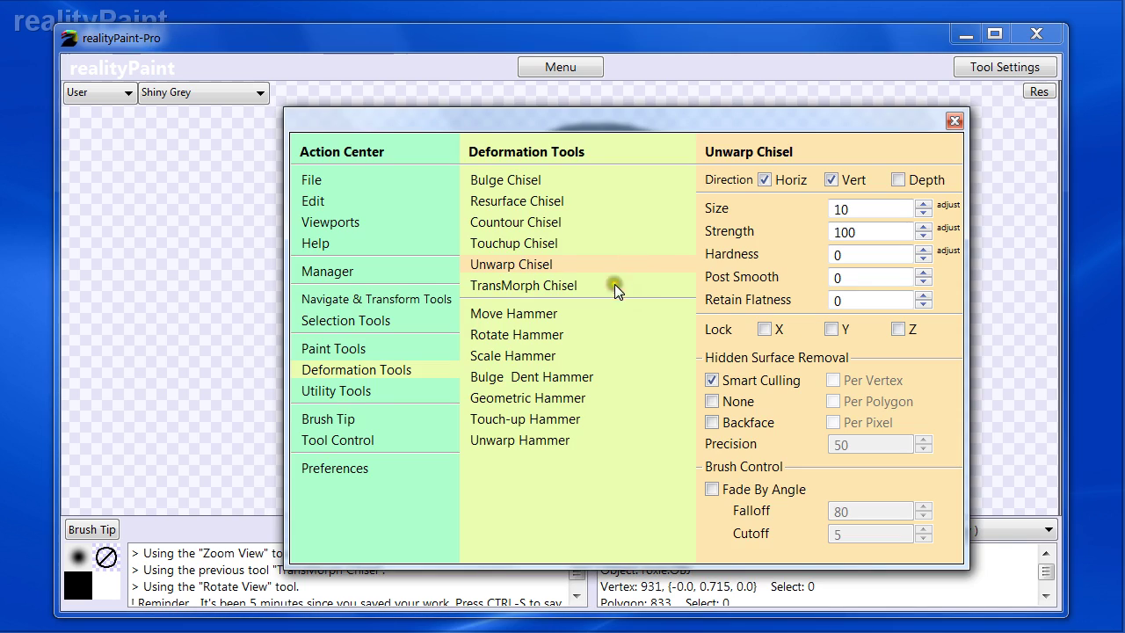
pyautogui.press('space')
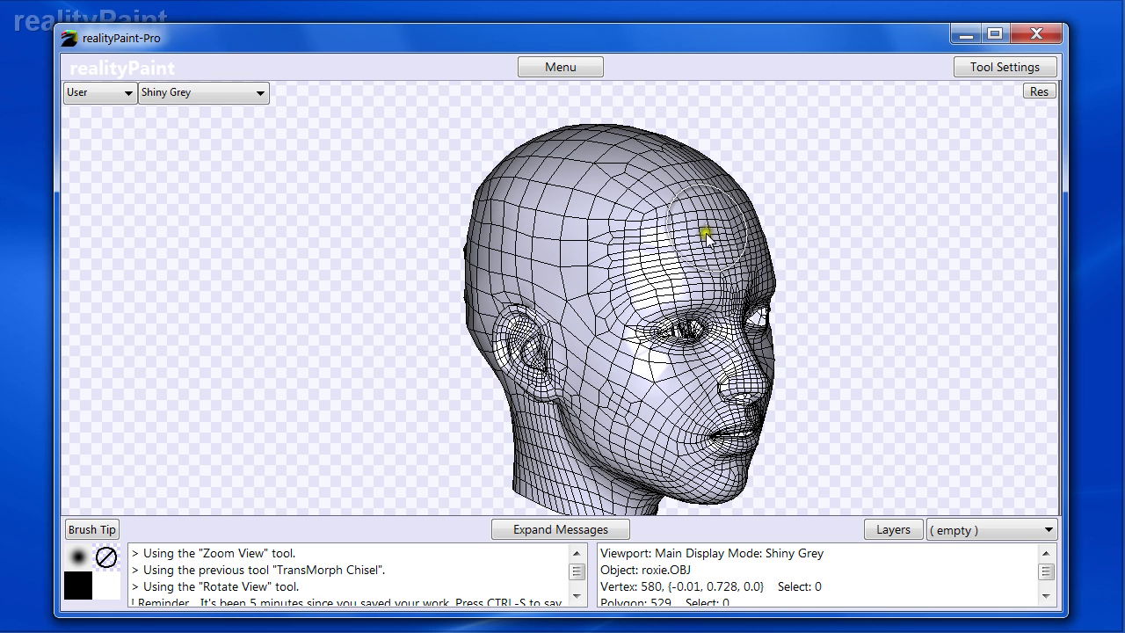
pyautogui.press('space')
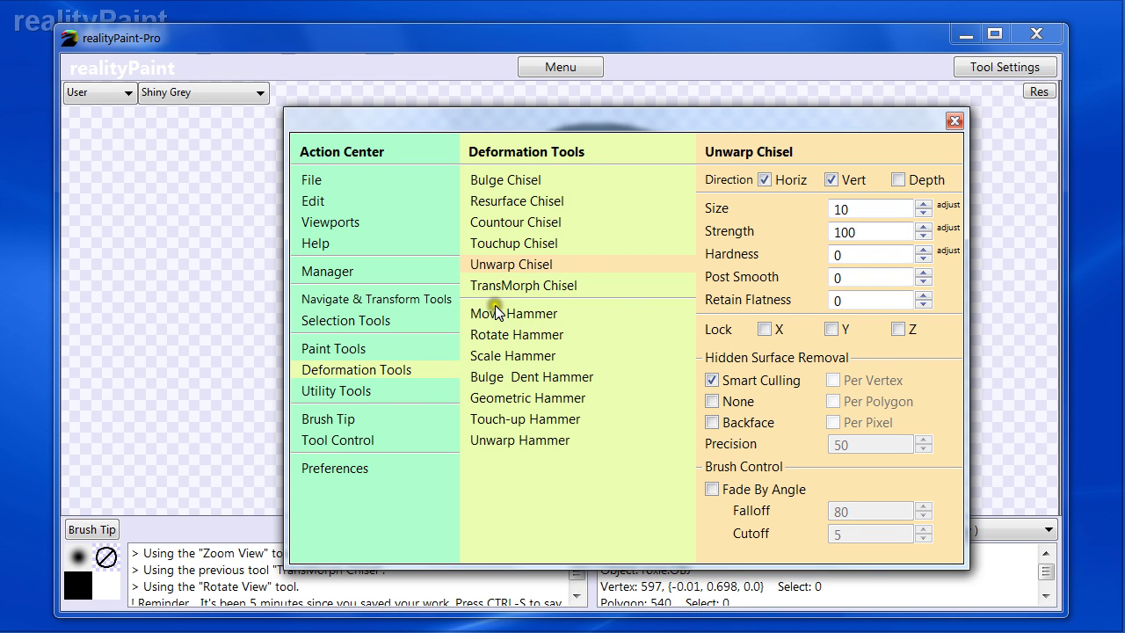
# Reselect the TransMorph Chisel, try strokes over the back of the head, and undo all the chisel strokes
pyautogui.click(510, 283)
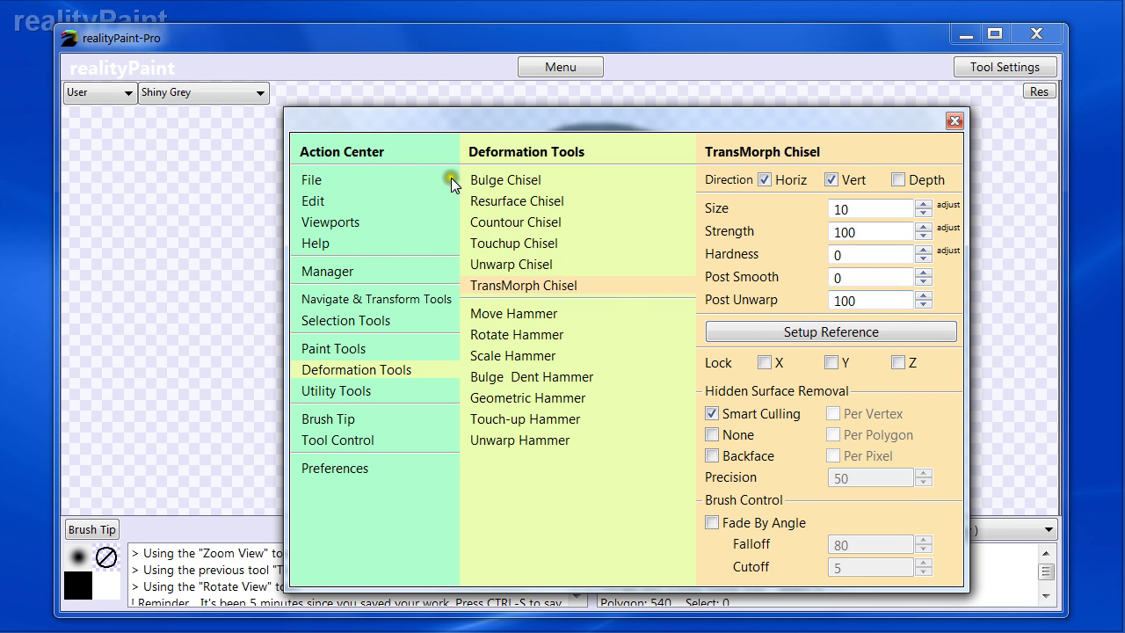
pyautogui.press('space')
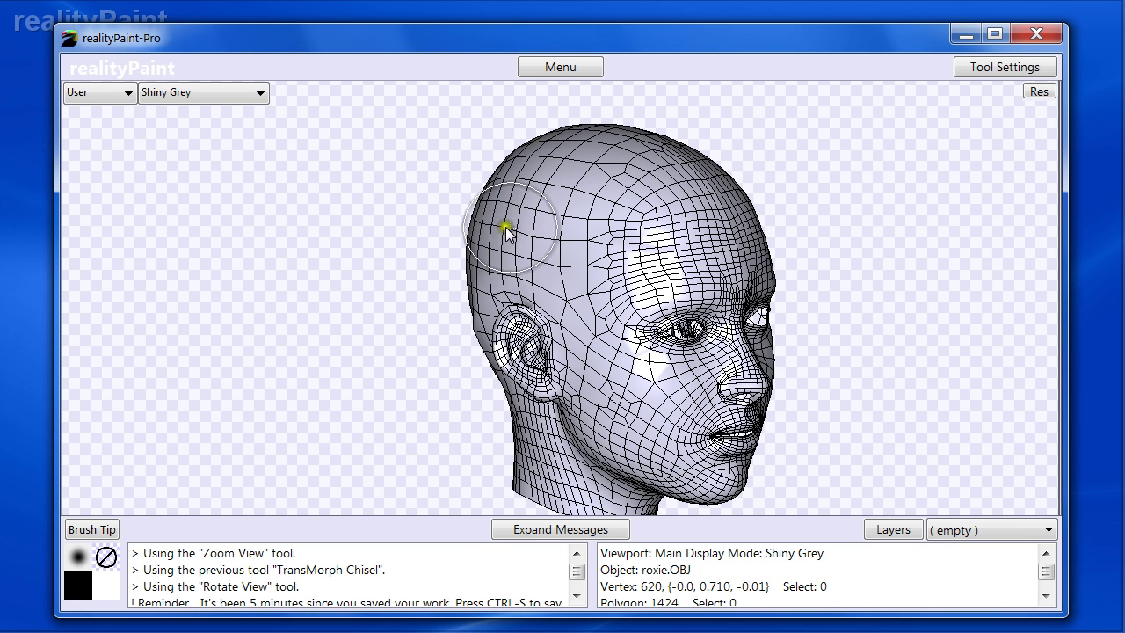
pyautogui.click(523, 145)
pyautogui.moveTo(486, 187)
pyautogui.mouseDown()
pyautogui.moveTo(463, 314)
pyautogui.moveTo(476, 325)
pyautogui.moveTo(498, 183)
pyautogui.moveTo(475, 277)
pyautogui.moveTo(533, 141)
pyautogui.moveTo(484, 179)
pyautogui.moveTo(565, 153)
pyautogui.moveTo(500, 176)
pyautogui.moveTo(517, 196)
pyautogui.moveTo(465, 235)
pyautogui.moveTo(593, 249)
pyautogui.moveTo(479, 233)
pyautogui.moveTo(557, 234)
pyautogui.moveTo(493, 201)
pyautogui.moveTo(508, 149)
pyautogui.moveTo(472, 251)
pyautogui.moveTo(519, 168)
pyautogui.mouseUp()
pyautogui.hotkey('ctrl', 'z')
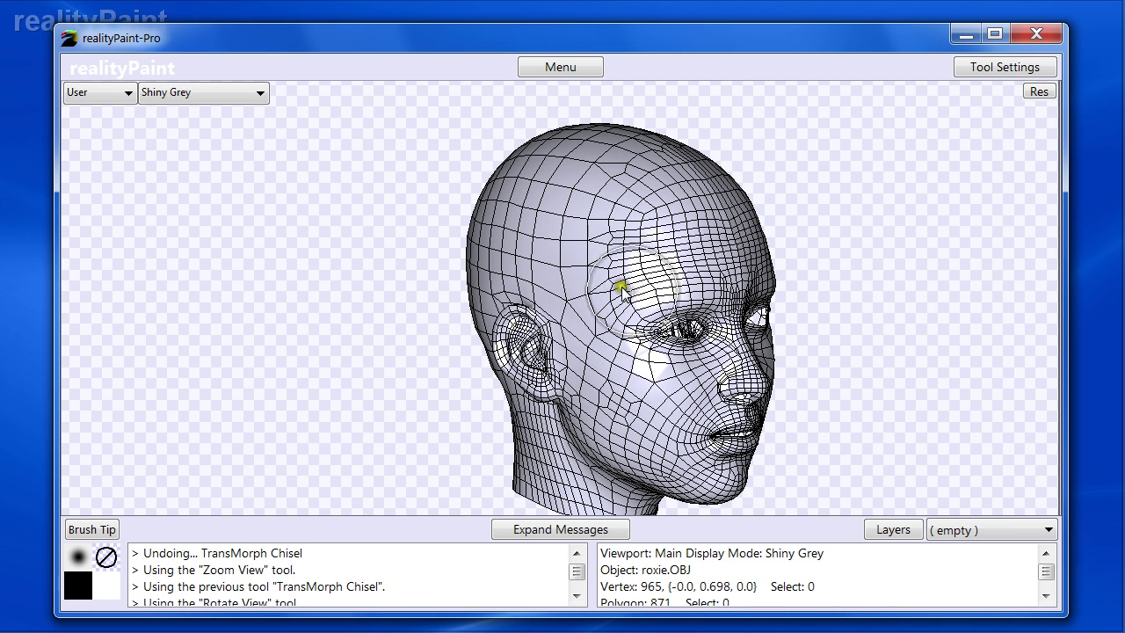
pyautogui.hotkey('ctrl', 'z')
pyautogui.hotkey('ctrl', 'z')
pyautogui.hotkey('ctrl', 'z')
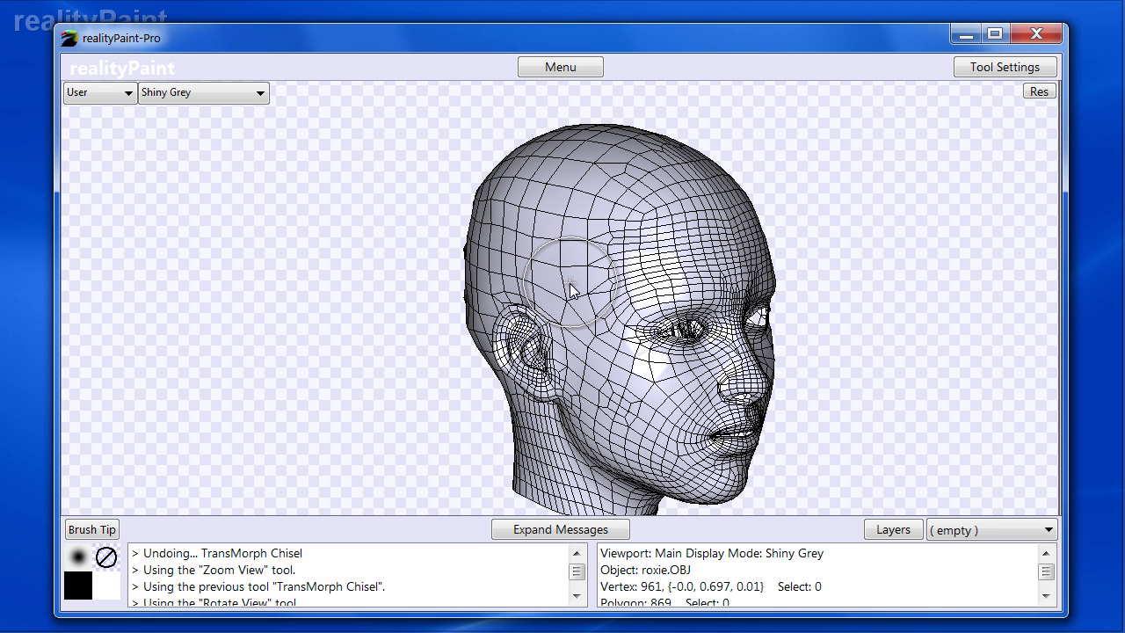
pyautogui.hotkey('ctrl', 'z')
pyautogui.hotkey('ctrl', 'z')
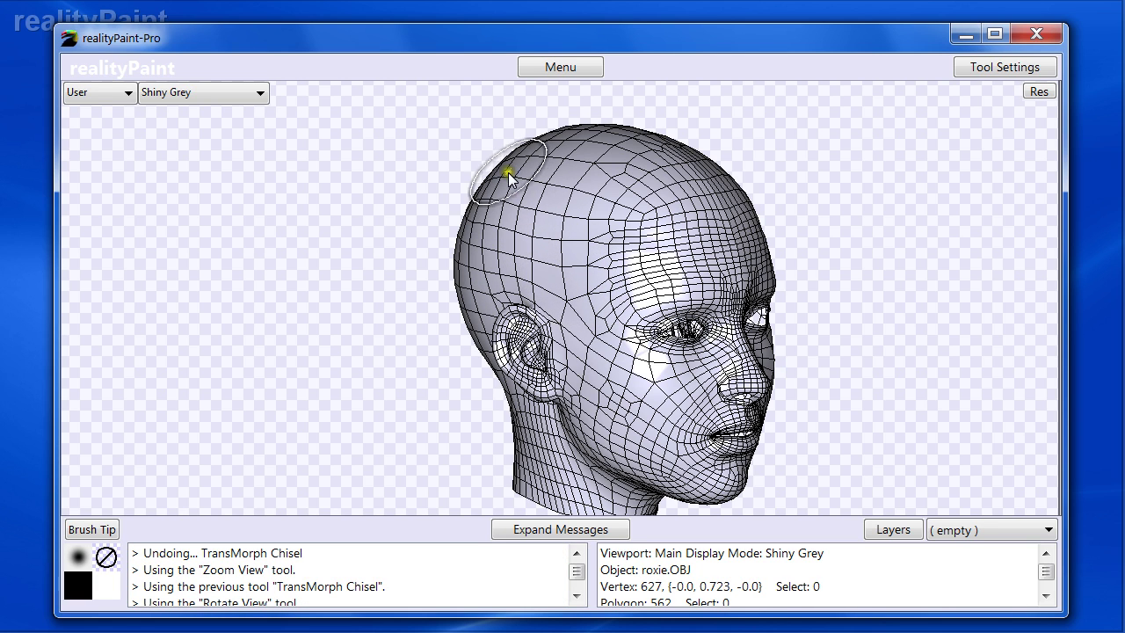
# Brush the TransMorph Chisel over the back of the head, the crown, the forehead and the side of the face
pyautogui.moveTo(508, 170)
pyautogui.mouseDown()
pyautogui.moveTo(472, 187)
pyautogui.moveTo(467, 308)
pyautogui.moveTo(492, 195)
pyautogui.moveTo(466, 266)
pyautogui.moveTo(465, 237)
pyautogui.moveTo(522, 184)
pyautogui.moveTo(448, 274)
pyautogui.moveTo(474, 279)
pyautogui.moveTo(583, 246)
pyautogui.moveTo(548, 183)
pyautogui.moveTo(611, 272)
pyautogui.moveTo(701, 247)
pyautogui.moveTo(684, 217)
pyautogui.moveTo(697, 243)
pyautogui.mouseUp()
pyautogui.moveTo(714, 201)
pyautogui.mouseDown()
pyautogui.moveTo(659, 206)
pyautogui.moveTo(640, 167)
pyautogui.mouseUp()
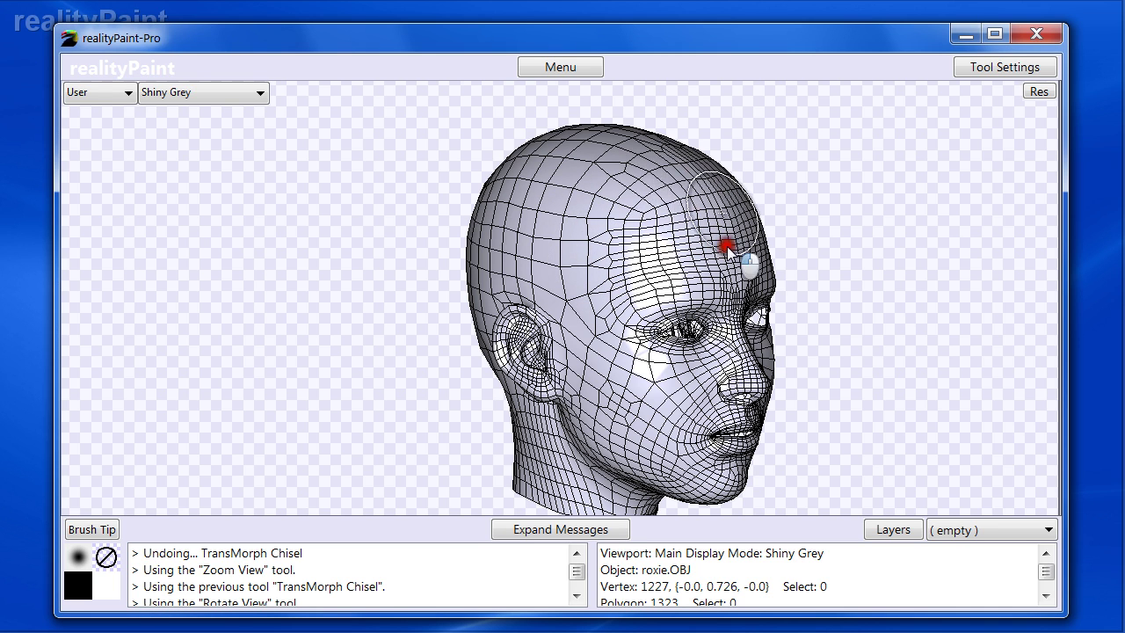
pyautogui.moveTo(722, 247)
pyautogui.mouseDown()
pyautogui.moveTo(616, 254)
pyautogui.moveTo(741, 253)
pyautogui.mouseUp()
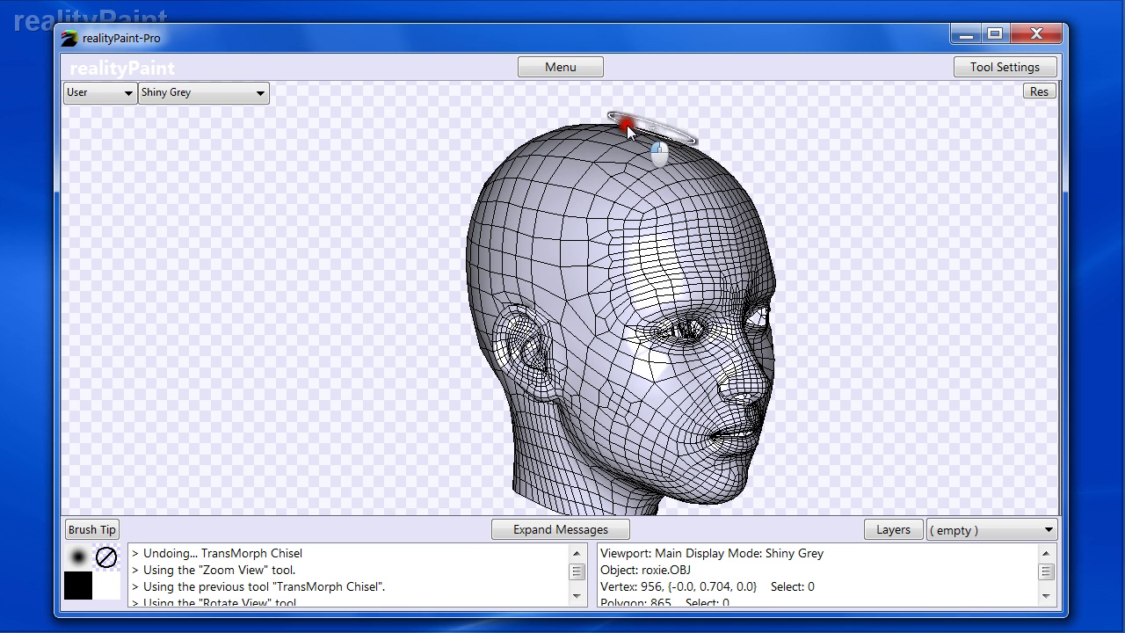
pyautogui.moveTo(534, 155)
pyautogui.mouseDown()
pyautogui.moveTo(586, 223)
pyautogui.moveTo(534, 233)
pyautogui.moveTo(579, 266)
pyautogui.mouseUp()
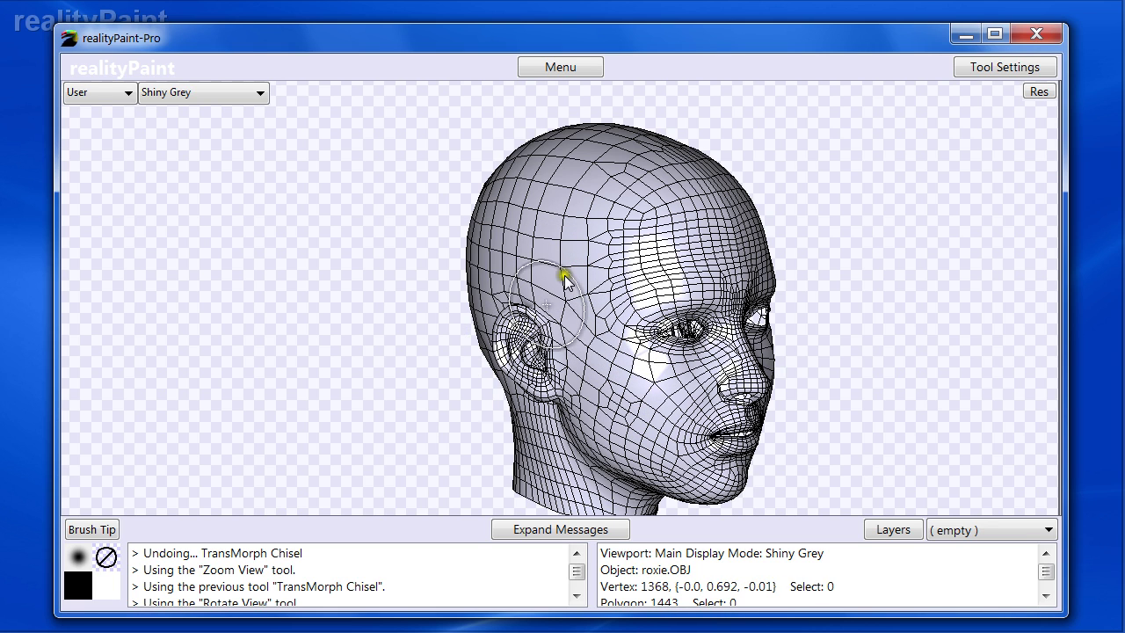
pyautogui.moveTo(565, 275)
pyautogui.mouseDown()
pyautogui.moveTo(572, 256)
pyautogui.moveTo(602, 319)
pyautogui.moveTo(606, 308)
pyautogui.moveTo(595, 341)
pyautogui.moveTo(619, 426)
pyautogui.moveTo(624, 201)
pyautogui.moveTo(573, 226)
pyautogui.moveTo(484, 172)
pyautogui.moveTo(667, 196)
pyautogui.moveTo(640, 229)
pyautogui.moveTo(753, 273)
pyautogui.moveTo(710, 234)
pyautogui.moveTo(592, 259)
pyautogui.mouseUp()
pyautogui.press('space')
pyautogui.press('space')
pyautogui.moveTo(620, 378)
pyautogui.mouseDown()
pyautogui.moveTo(641, 410)
pyautogui.moveTo(724, 379)
pyautogui.moveTo(726, 402)
pyautogui.mouseUp()
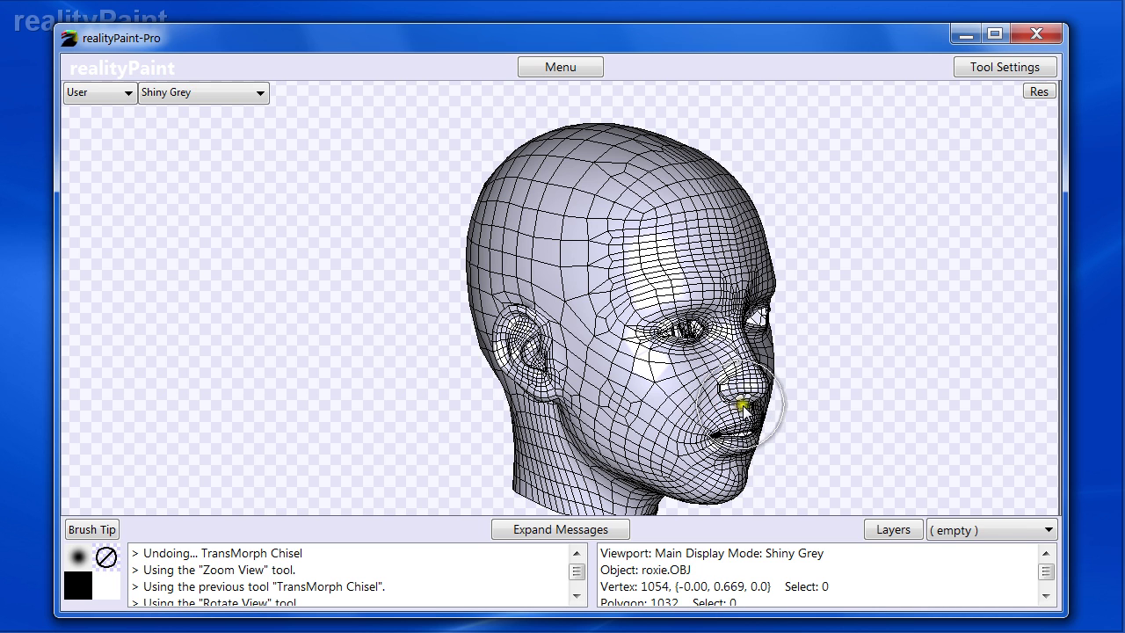
# Examine the head's mesh up close around the nose, eye and ear
pyautogui.press('z')
pyautogui.moveTo(696, 321); pyautogui.dragTo(784, 439)
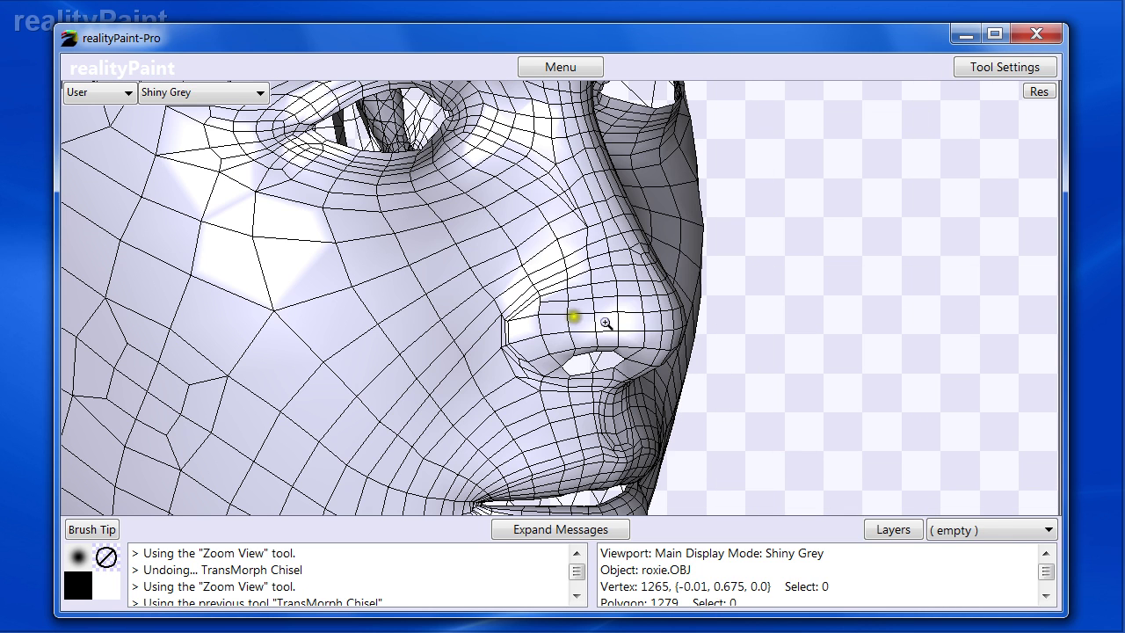
pyautogui.press('space')
pyautogui.click(510, 287)
pyautogui.moveTo(560, 272)
pyautogui.mouseDown()
pyautogui.moveTo(516, 363)
pyautogui.moveTo(532, 179)
pyautogui.moveTo(484, 158)
pyautogui.moveTo(427, 186)
pyautogui.moveTo(318, 184)
pyautogui.moveTo(254, 166)
pyautogui.moveTo(462, 181)
pyautogui.moveTo(219, 131)
pyautogui.moveTo(459, 196)
pyautogui.moveTo(472, 334)
pyautogui.mouseUp()
pyautogui.press('space')
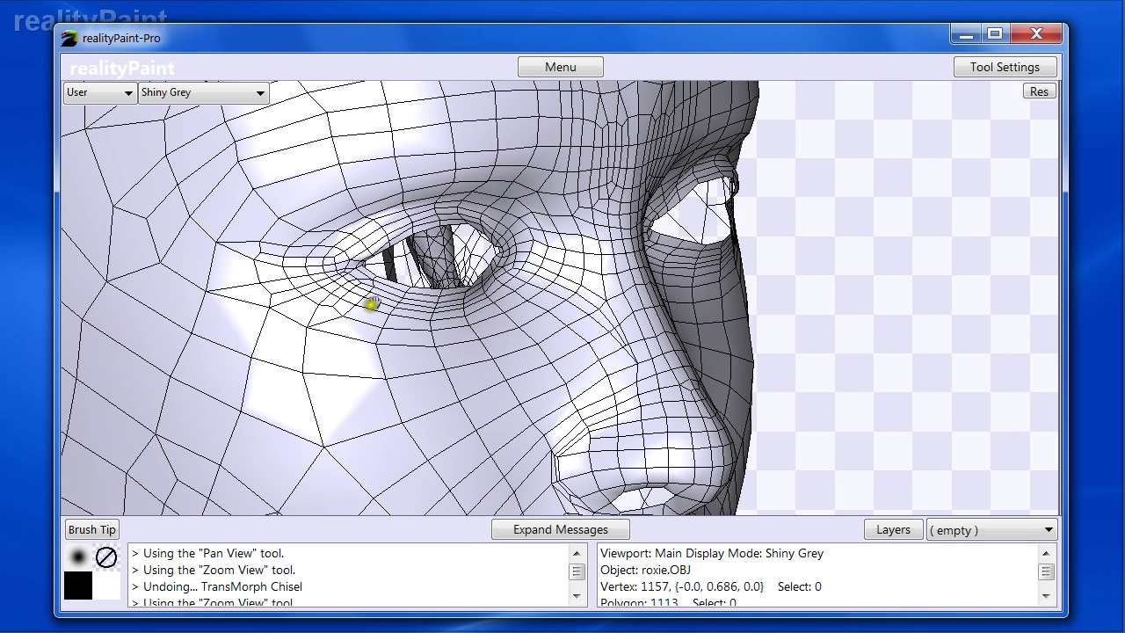
pyautogui.moveTo(350, 314); pyautogui.dragTo(660, 318)
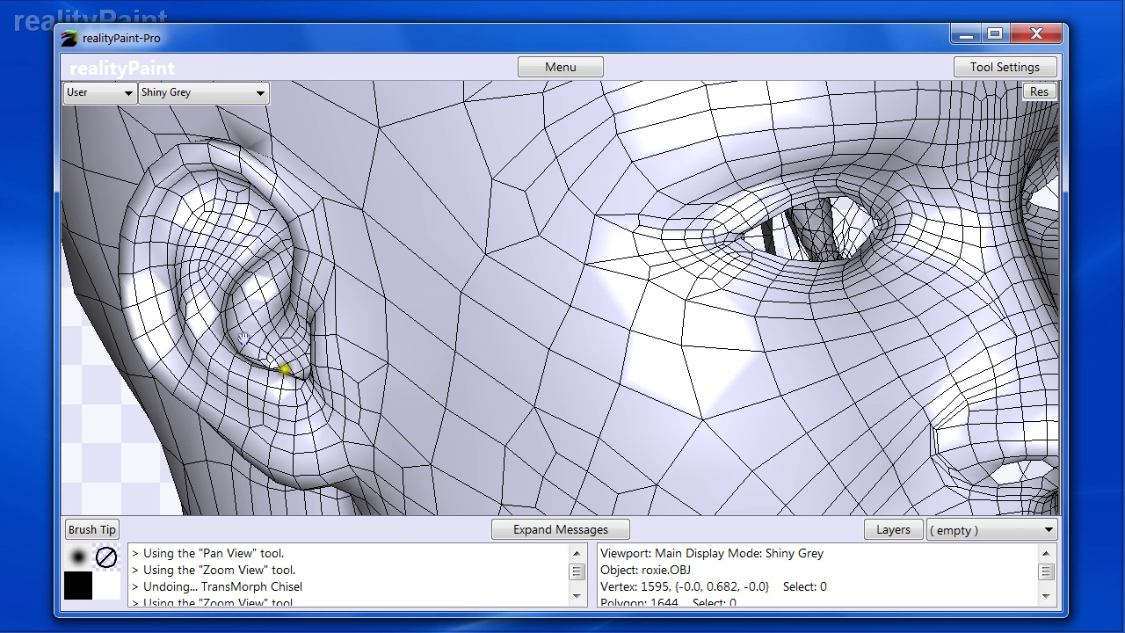
pyautogui.moveTo(536, 319); pyautogui.dragTo(343, 299)
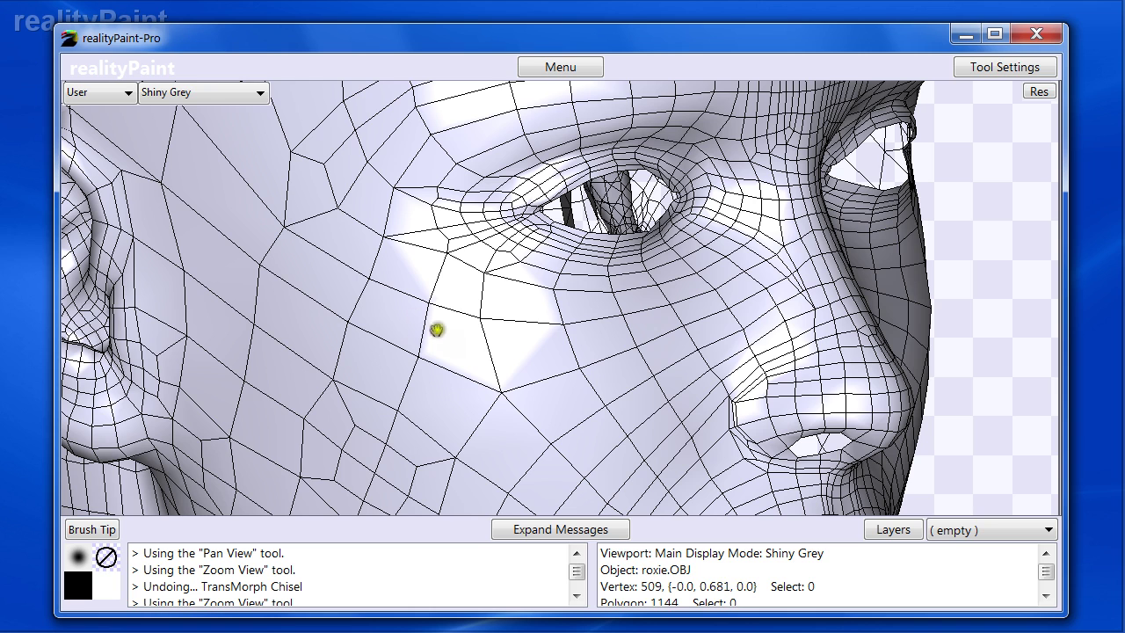
# Reselect the TransMorph Chisel and brush along the jaw and the neck below the ear
pyautogui.press('z')
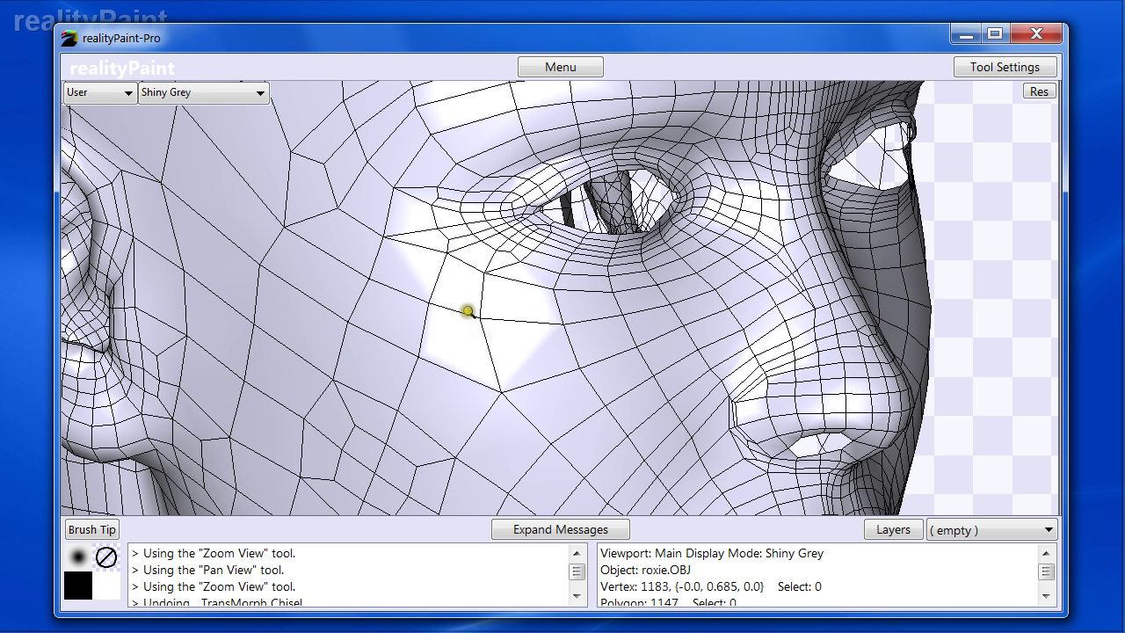
pyautogui.moveTo(469, 311); pyautogui.dragTo(468, 319)
pyautogui.rightClick(559, 327)
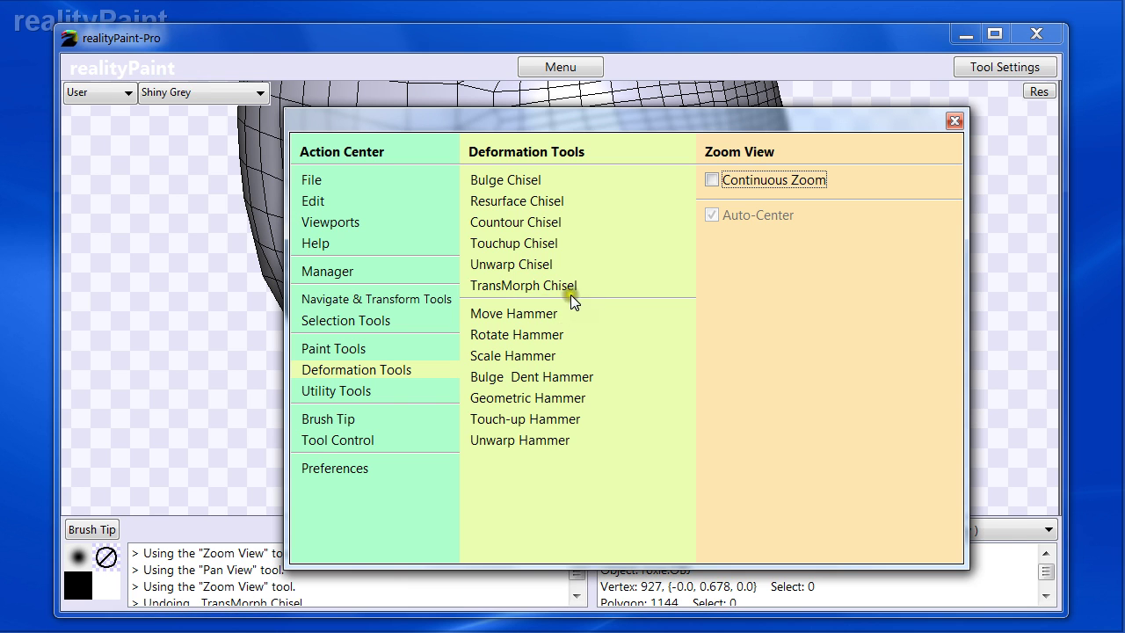
pyautogui.click(528, 289)
pyautogui.click(480, 410)
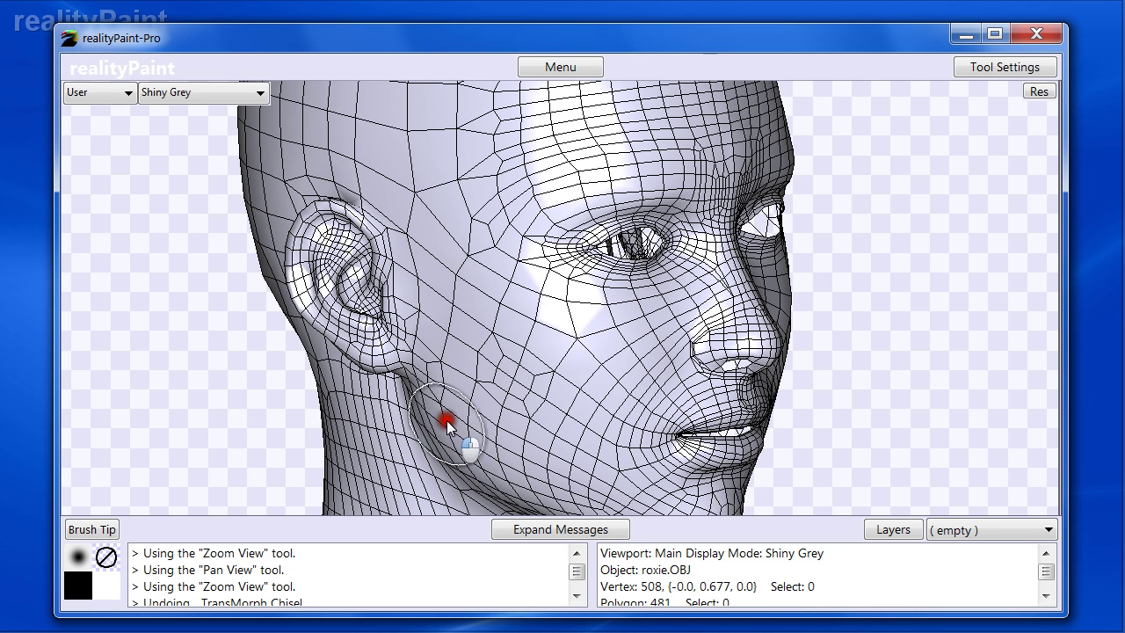
pyautogui.click(571, 493)
pyautogui.moveTo(446, 455)
pyautogui.mouseDown()
pyautogui.moveTo(420, 439)
pyautogui.moveTo(369, 451)
pyautogui.moveTo(356, 429)
pyautogui.mouseUp()
pyautogui.moveTo(416, 445)
pyautogui.mouseDown()
pyautogui.moveTo(344, 432)
pyautogui.moveTo(389, 463)
pyautogui.mouseUp()
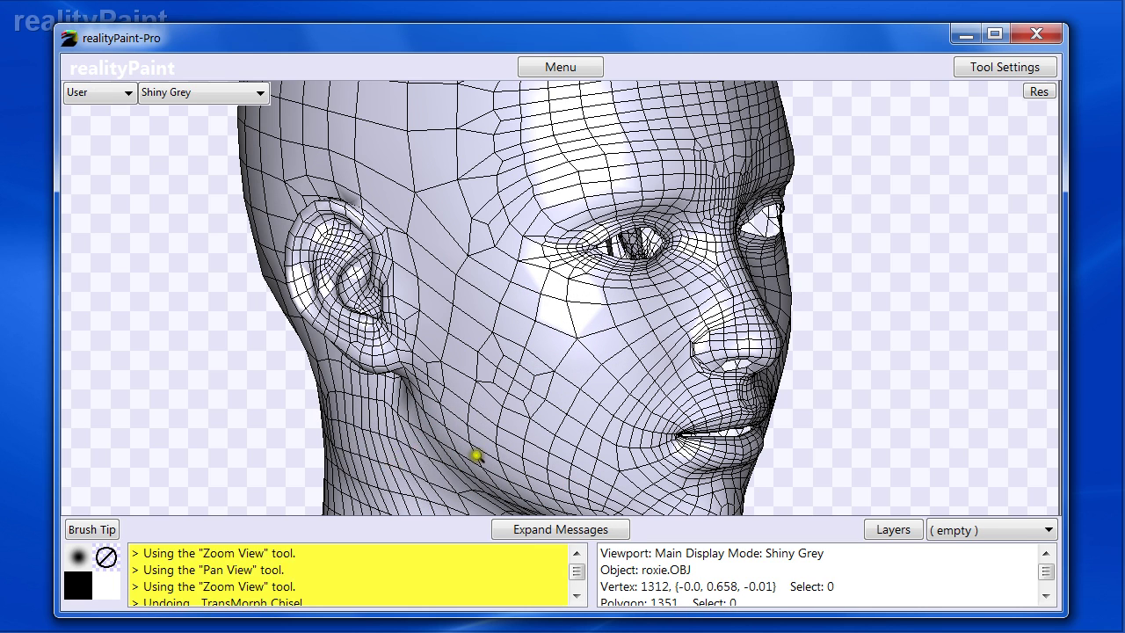
# Show the whole head in the Left view and set the TransMorph Chisel's brush size to 20
pyautogui.moveTo(476, 449); pyautogui.dragTo(487, 378)
pyautogui.press('l')
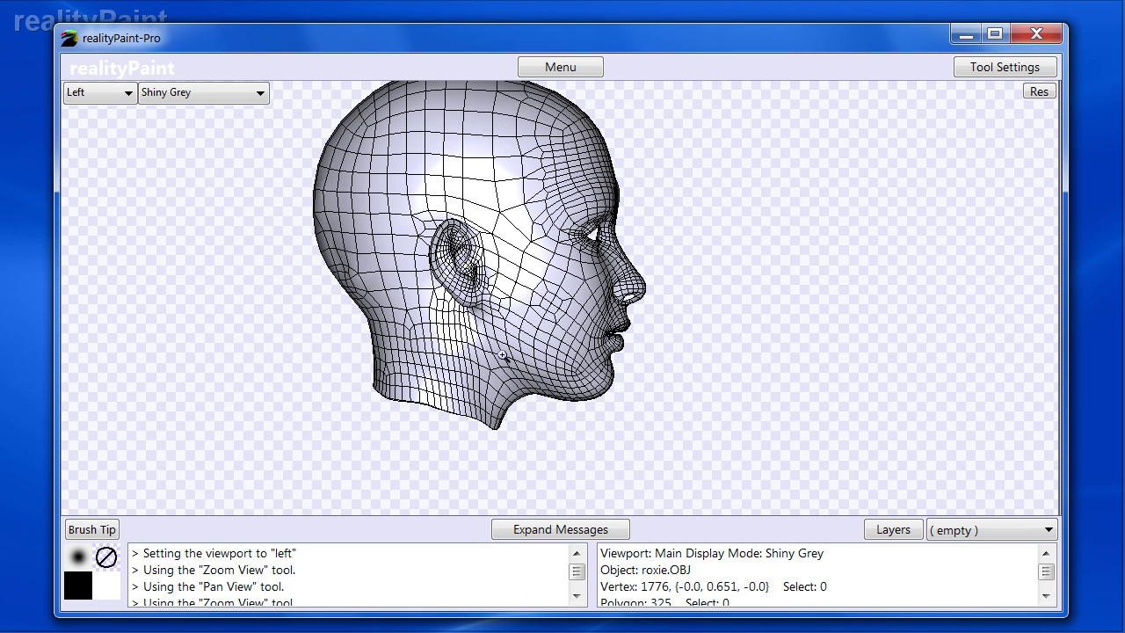
pyautogui.rightClick(522, 349)
pyautogui.click(534, 286)
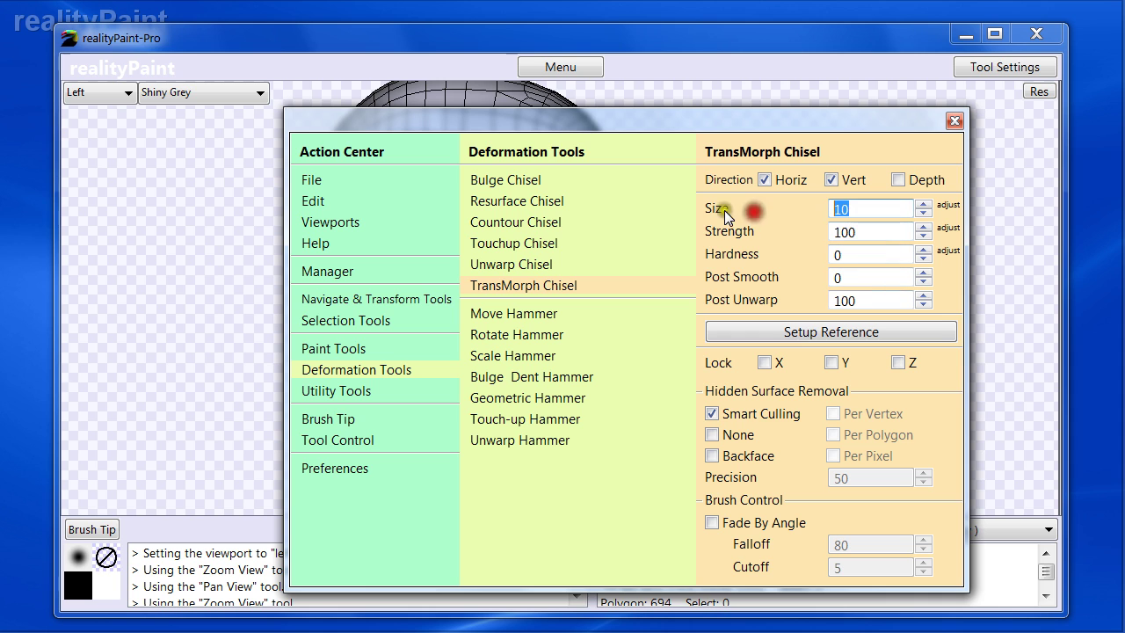
pyautogui.write('20')
pyautogui.press('Return')
pyautogui.rightClick(521, 348)
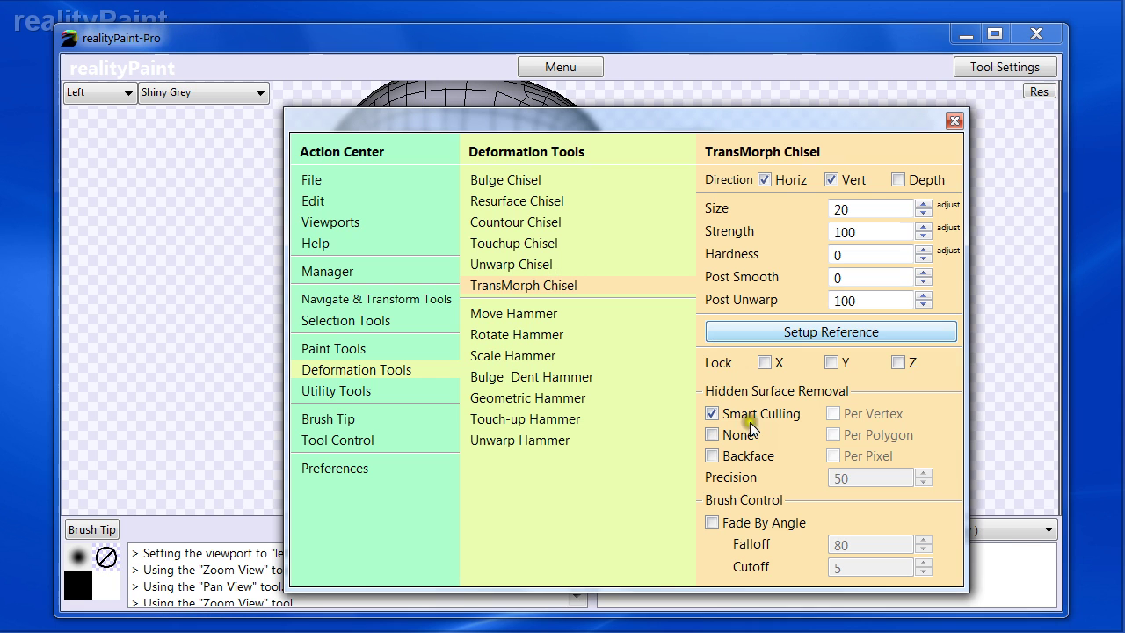
pyautogui.rightClick(748, 393)
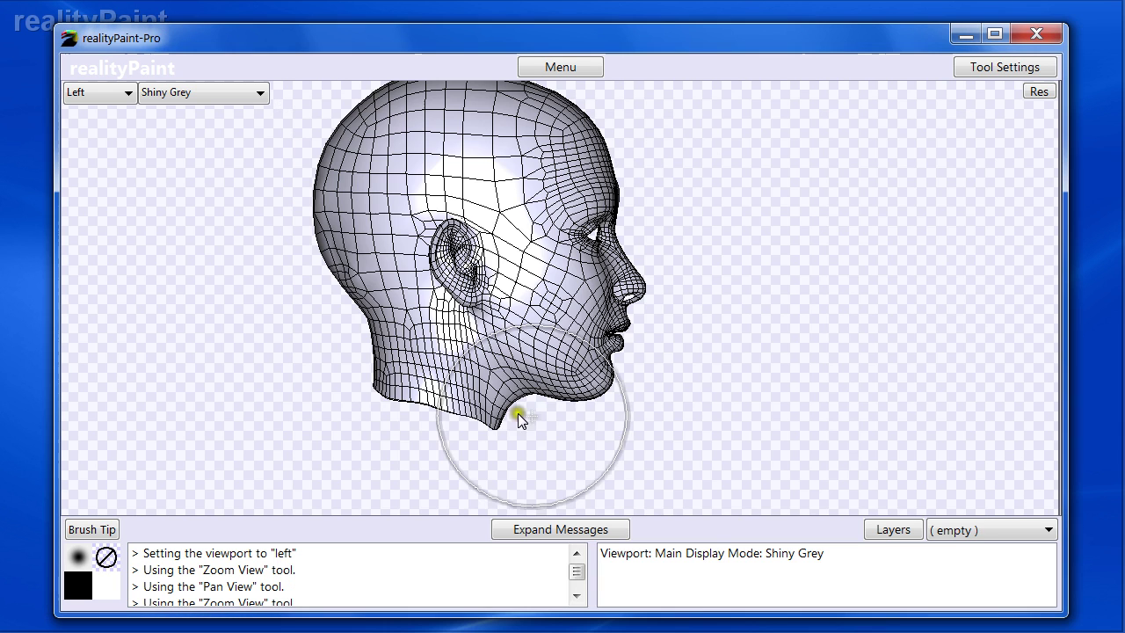
# Brush the TransMorph Chisel up the back of the neck and head in the Left view
pyautogui.moveTo(371, 380)
pyautogui.mouseDown()
pyautogui.moveTo(329, 334)
pyautogui.moveTo(291, 261)
pyautogui.moveTo(298, 179)
pyautogui.moveTo(356, 119)
pyautogui.mouseUp()
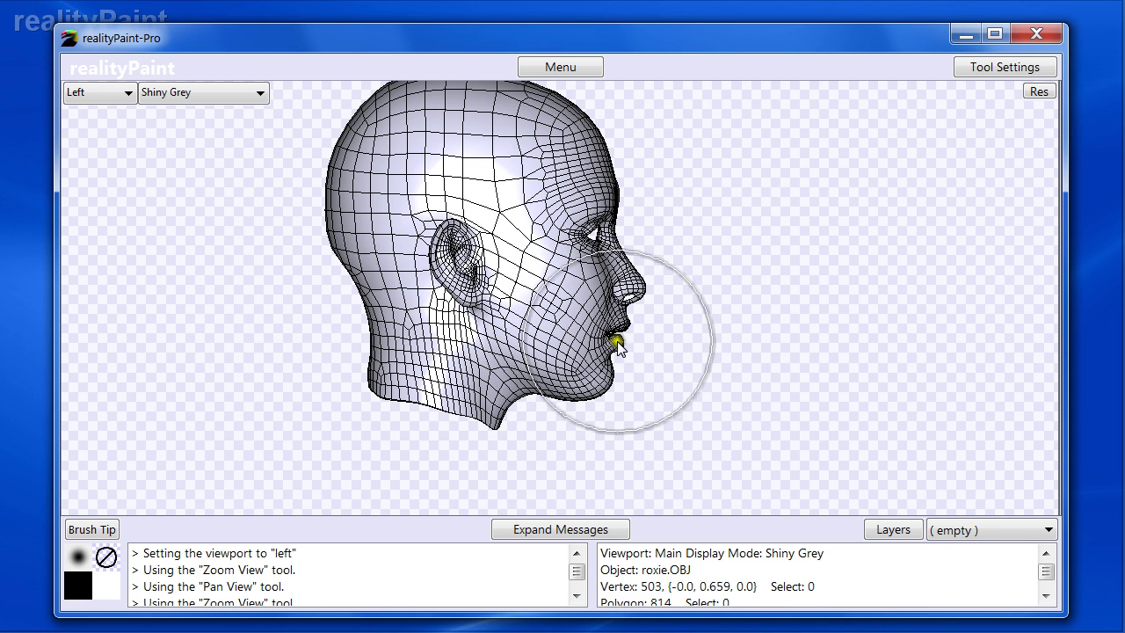
pyautogui.moveTo(302, 346)
pyautogui.mouseDown()
pyautogui.moveTo(281, 329)
pyautogui.moveTo(297, 172)
pyautogui.moveTo(319, 119)
pyautogui.mouseUp()
# Reselect the TransMorph Chisel and show the head in the Front view
pyautogui.press('space')
pyautogui.moveTo(398, 172)
pyautogui.mouseDown()
pyautogui.moveTo(361, 282)
pyautogui.moveTo(377, 193)
pyautogui.moveTo(509, 196)
pyautogui.moveTo(301, 258)
pyautogui.moveTo(279, 290)
pyautogui.moveTo(547, 216)
pyautogui.moveTo(311, 221)
pyautogui.moveTo(273, 393)
pyautogui.moveTo(532, 209)
pyautogui.moveTo(564, 304)
pyautogui.moveTo(562, 371)
pyautogui.moveTo(563, 334)
pyautogui.moveTo(588, 358)
pyautogui.moveTo(557, 325)
pyautogui.moveTo(576, 369)
pyautogui.moveTo(579, 329)
pyautogui.moveTo(561, 338)
pyautogui.moveTo(618, 343)
pyautogui.mouseUp()
pyautogui.rightClick(361, 282)
pyautogui.click(505, 289)
pyautogui.press('f')
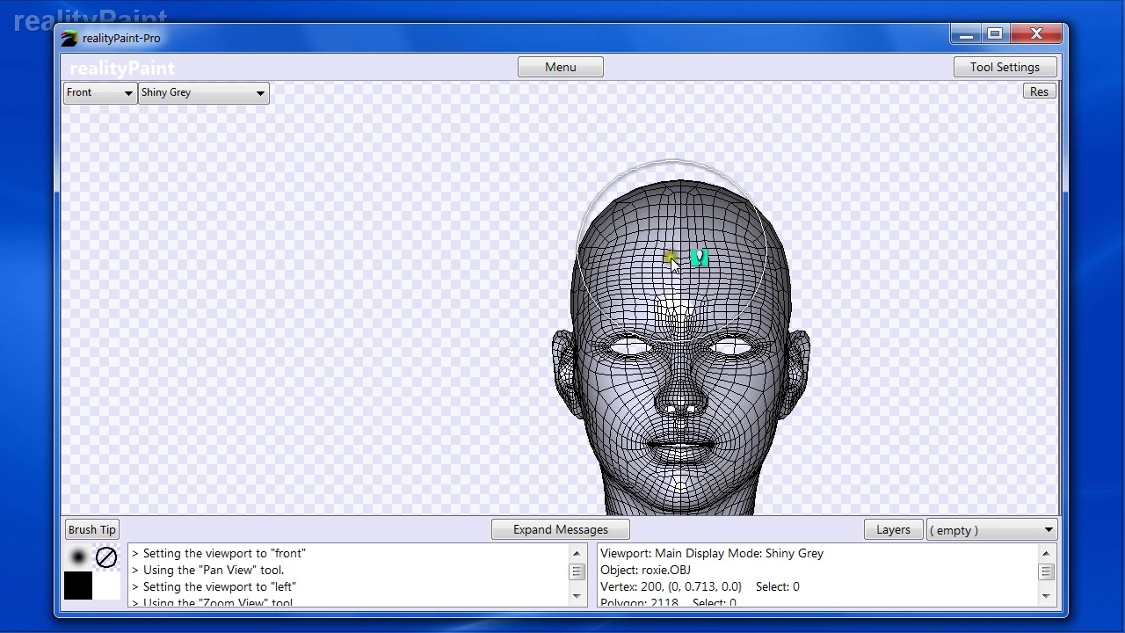
# Examine the eye area of the head up close in the Front view
pyautogui.press('z')
pyautogui.moveTo(598, 264); pyautogui.dragTo(739, 425)
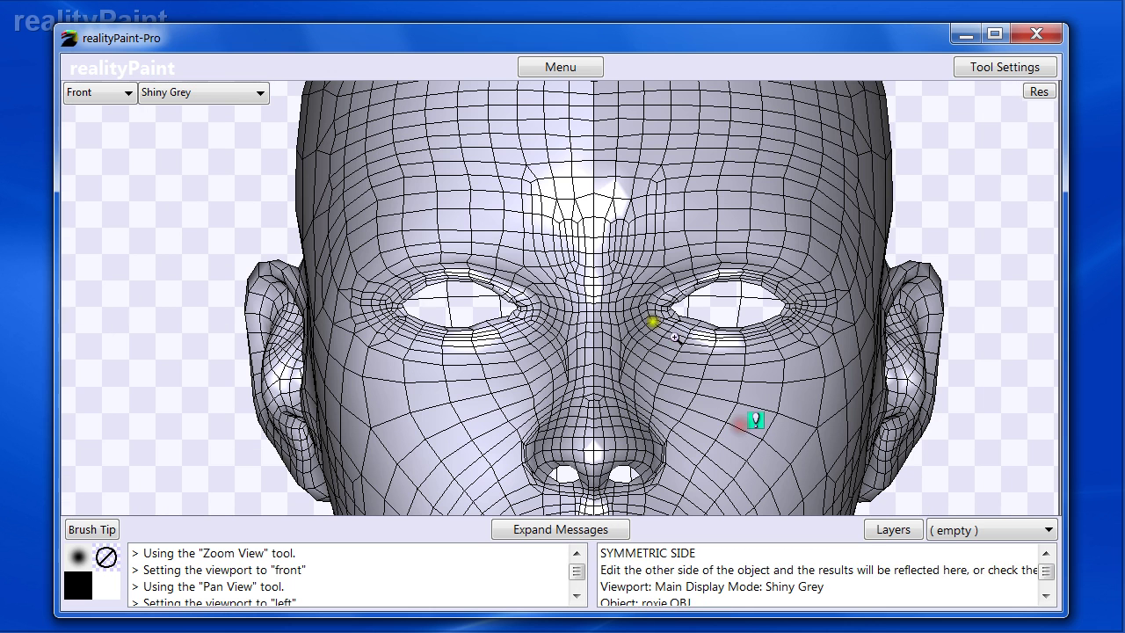
pyautogui.click(552, 238)
pyautogui.keyDown('alt'); pyautogui.click(485, 346); pyautogui.keyUp('alt')
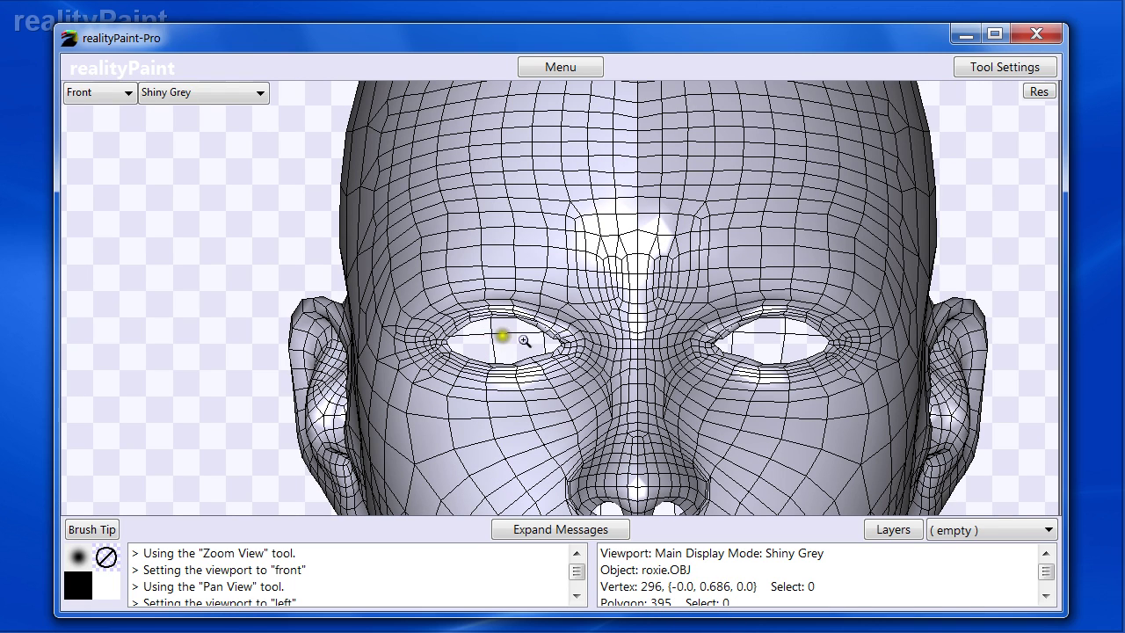
pyautogui.moveTo(542, 290); pyautogui.dragTo(465, 316)
# Check the display state of the V4 Head display group in the Manager
pyautogui.rightClick(357, 301)
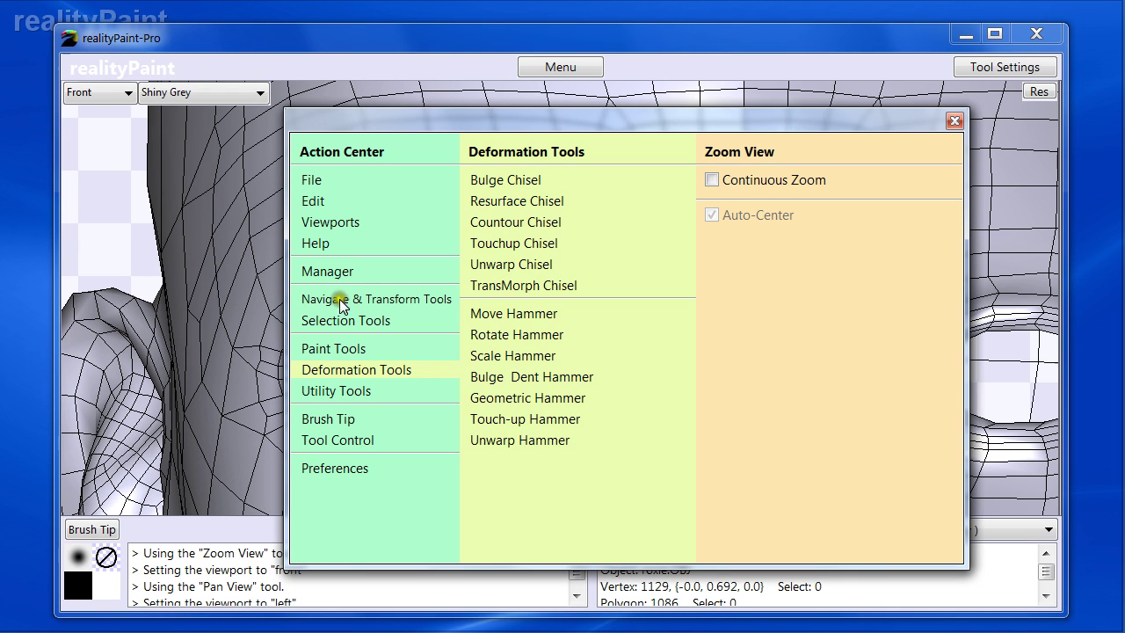
pyautogui.click(340, 274)
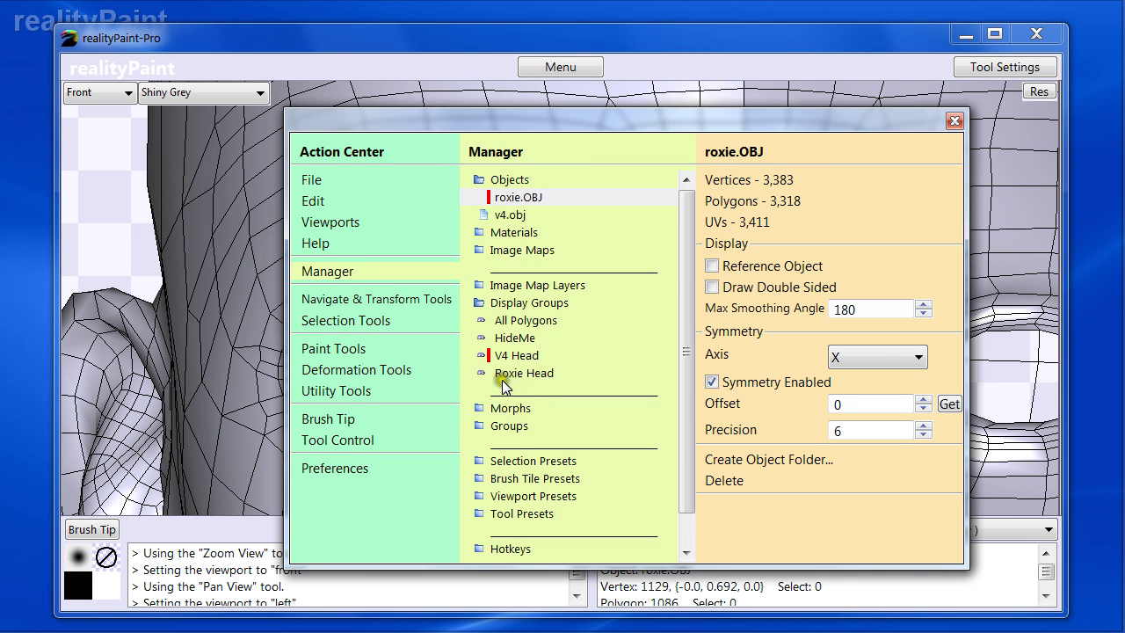
pyautogui.press('space')
pyautogui.press('space')
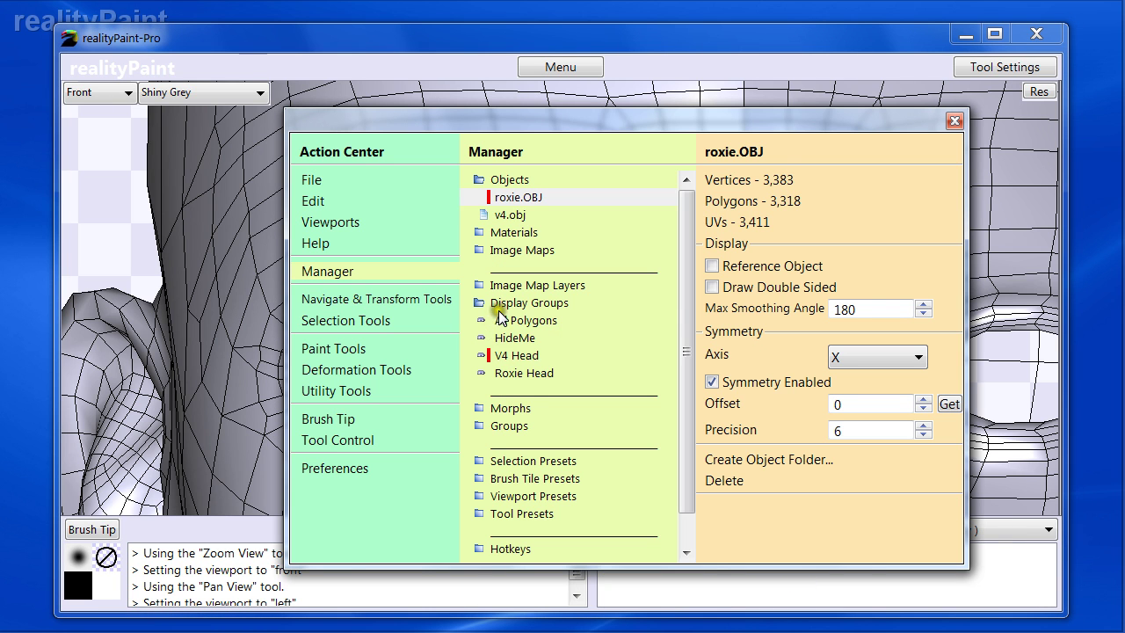
pyautogui.click(500, 305)
pyautogui.click(513, 356)
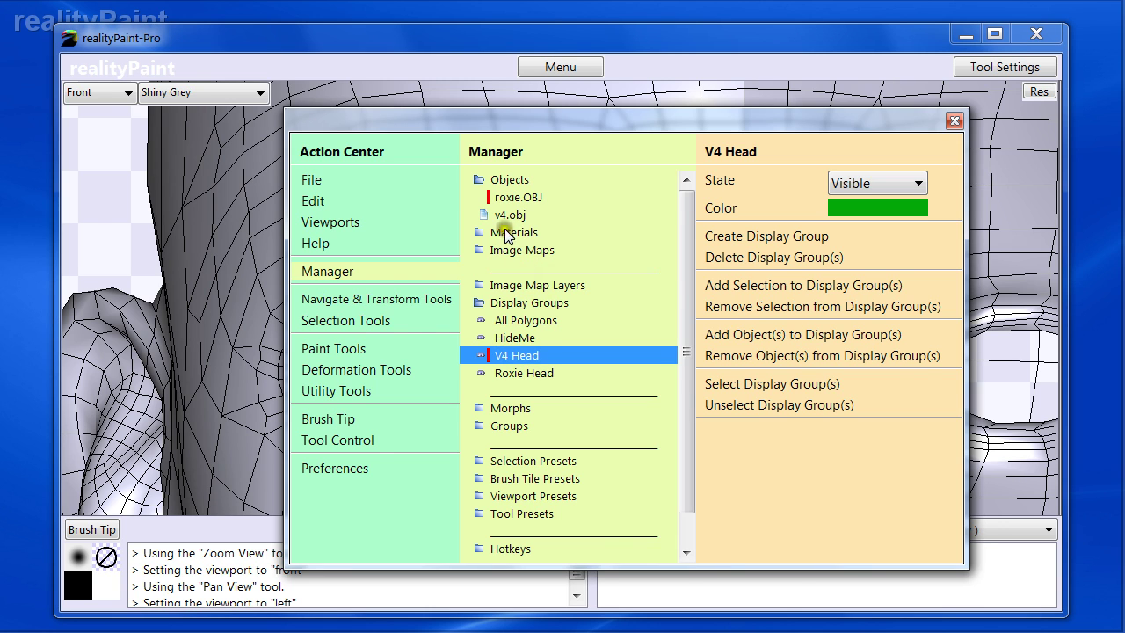
pyautogui.press('space')
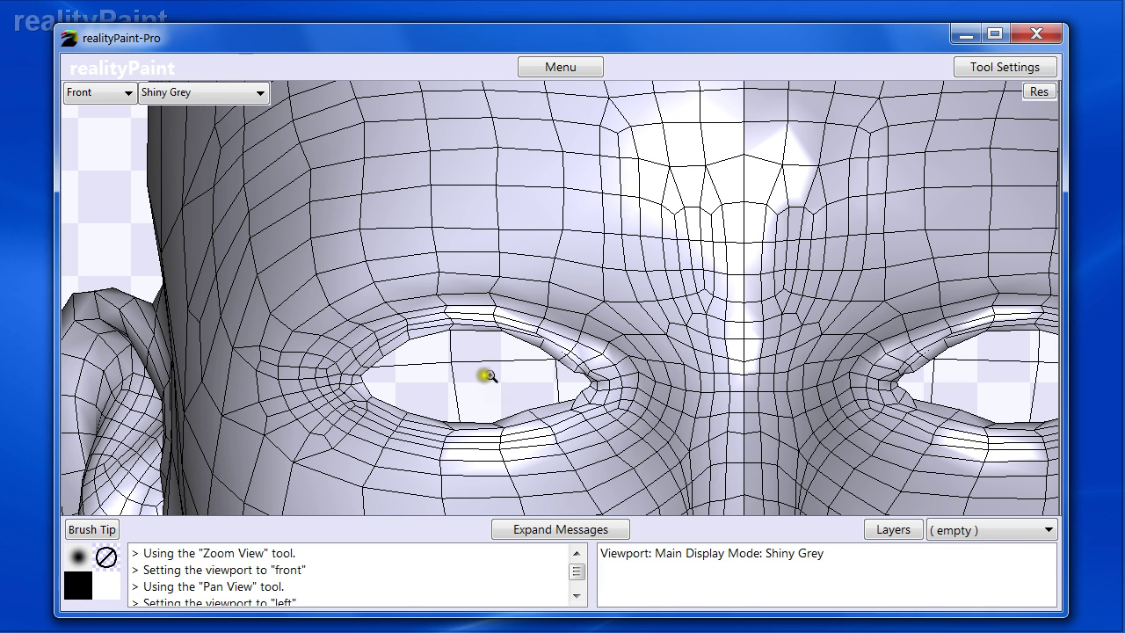
# Rotate around to the eye and cheek and unhide all hidden surfaces
pyautogui.click(547, 295)
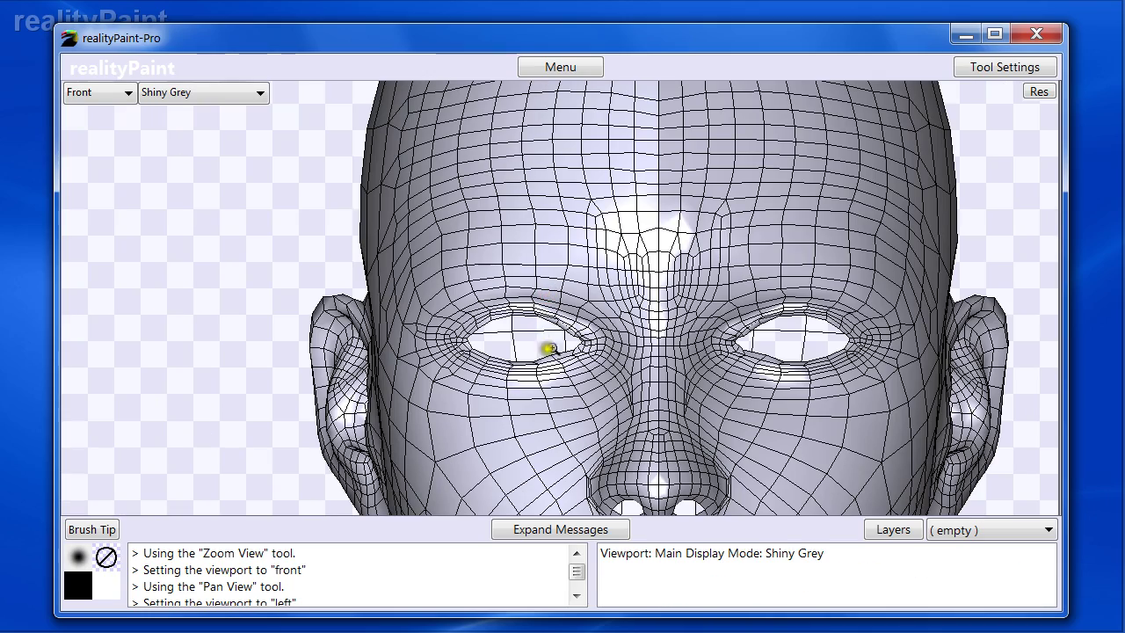
pyautogui.press('r')
pyautogui.moveTo(560, 413); pyautogui.dragTo(638, 402)
pyautogui.moveTo(512, 372); pyautogui.dragTo(537, 372)
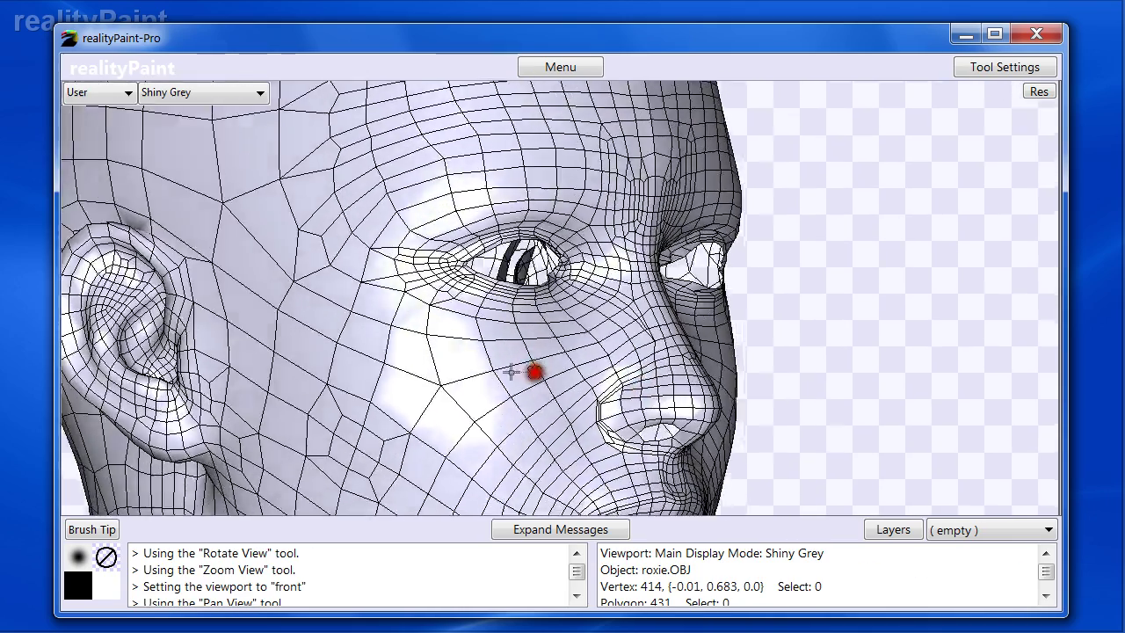
pyautogui.press('space')
pyautogui.press('space')
pyautogui.press('space')
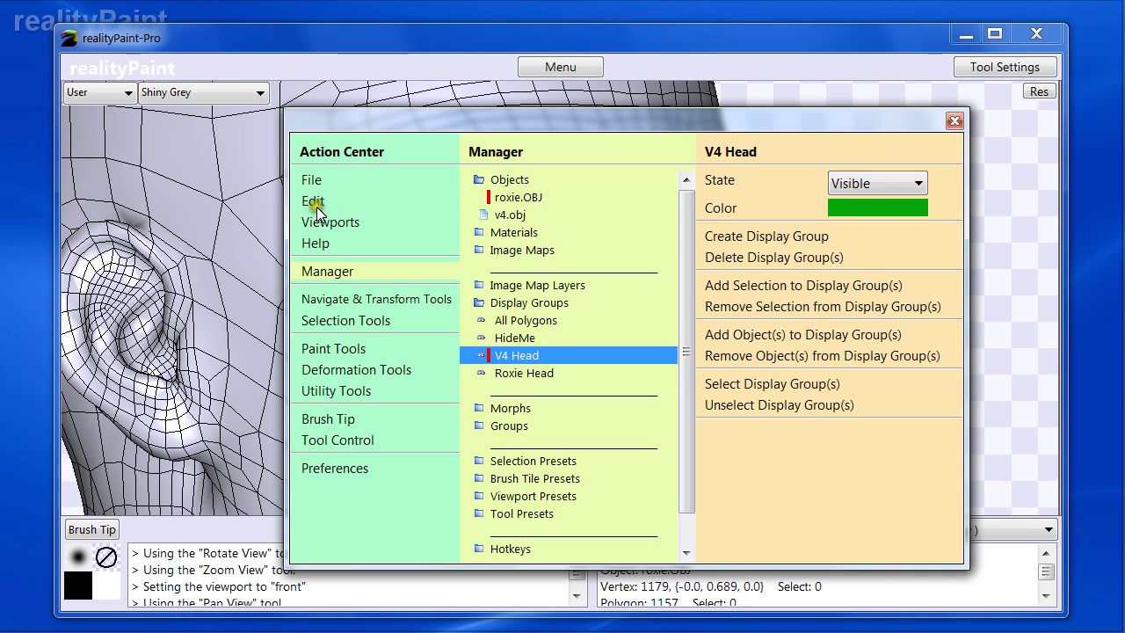
pyautogui.click(315, 203)
pyautogui.click(497, 328)
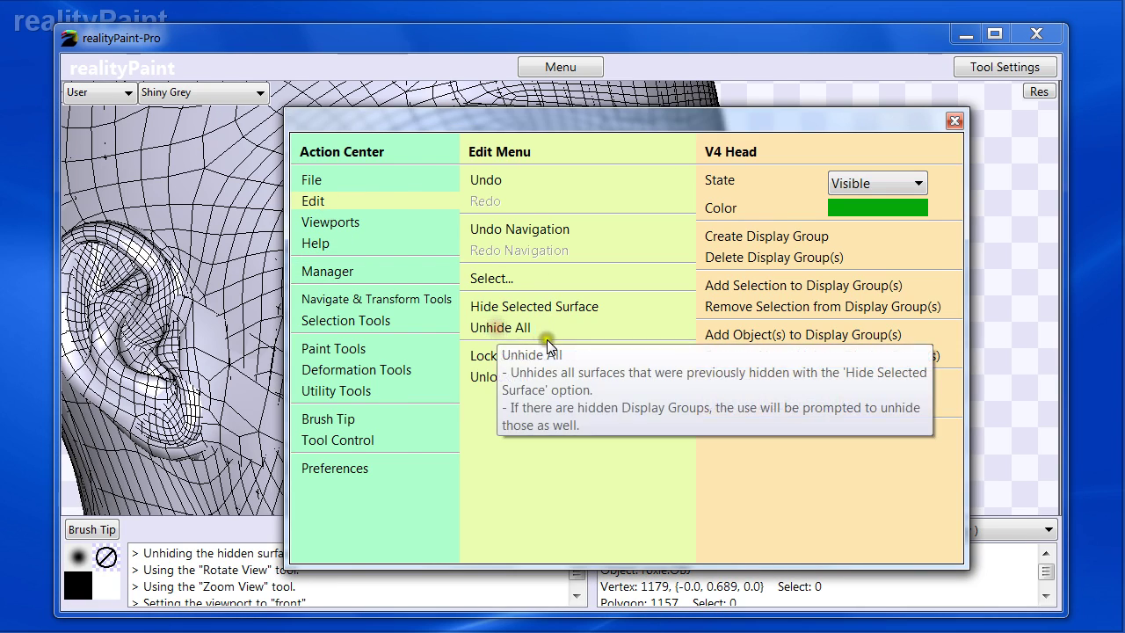
pyautogui.press('space')
# Return to the Front view, enable Depth for the Move Object tool and shift roxie.OBJ slightly in depth
pyautogui.press('f')
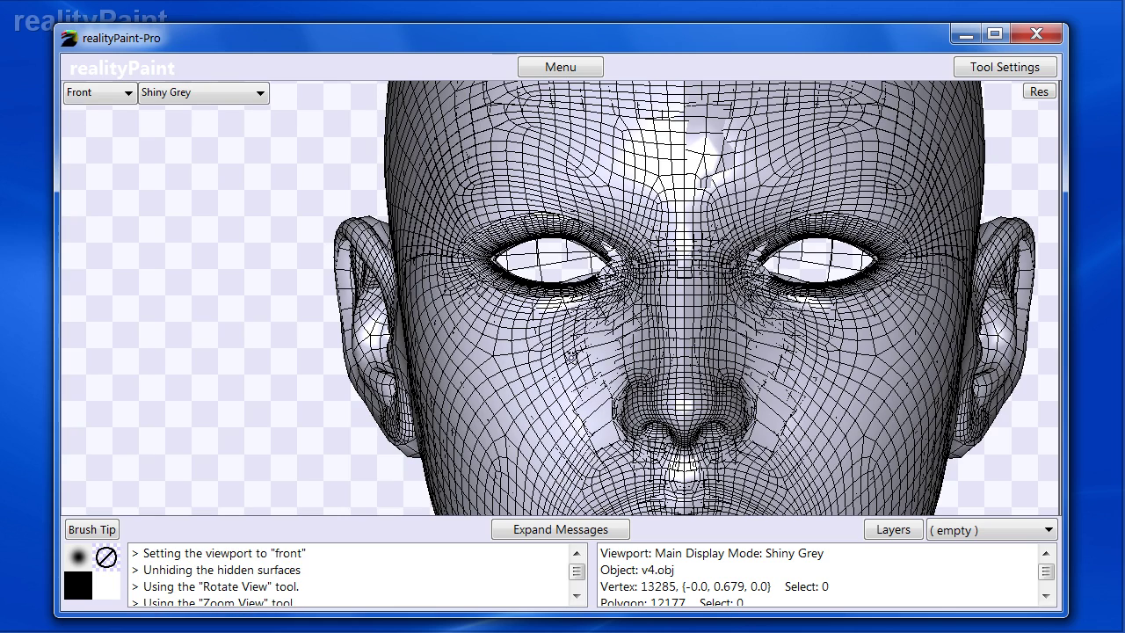
pyautogui.moveTo(661, 370); pyautogui.dragTo(662, 370, button='middle')
pyautogui.moveTo(658, 377); pyautogui.dragTo(585, 291)
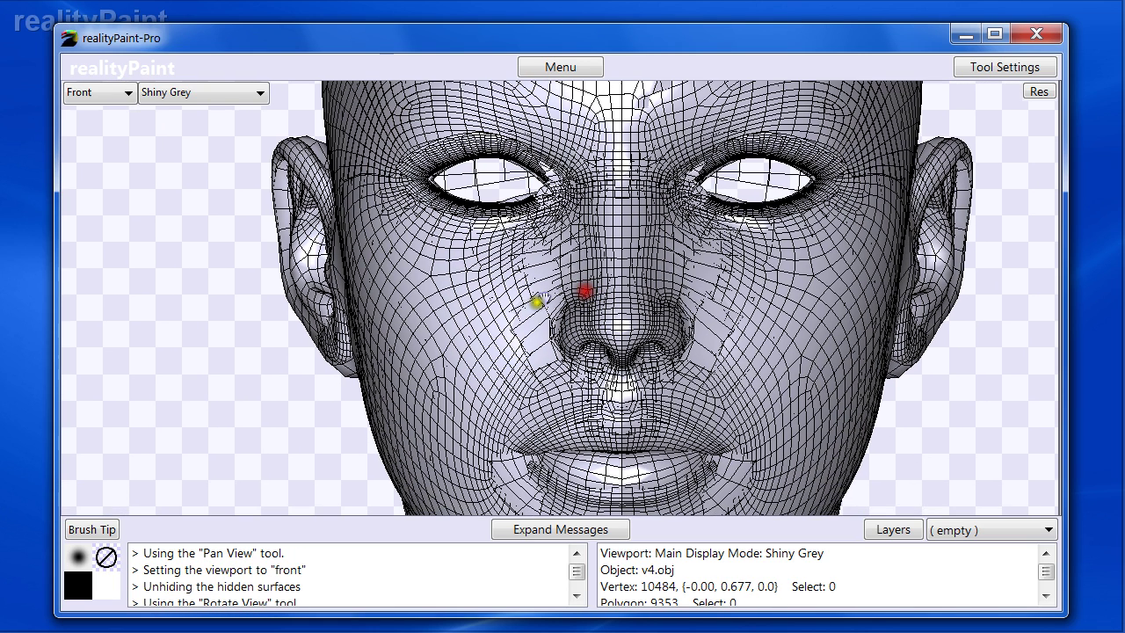
pyautogui.rightClick(536, 323)
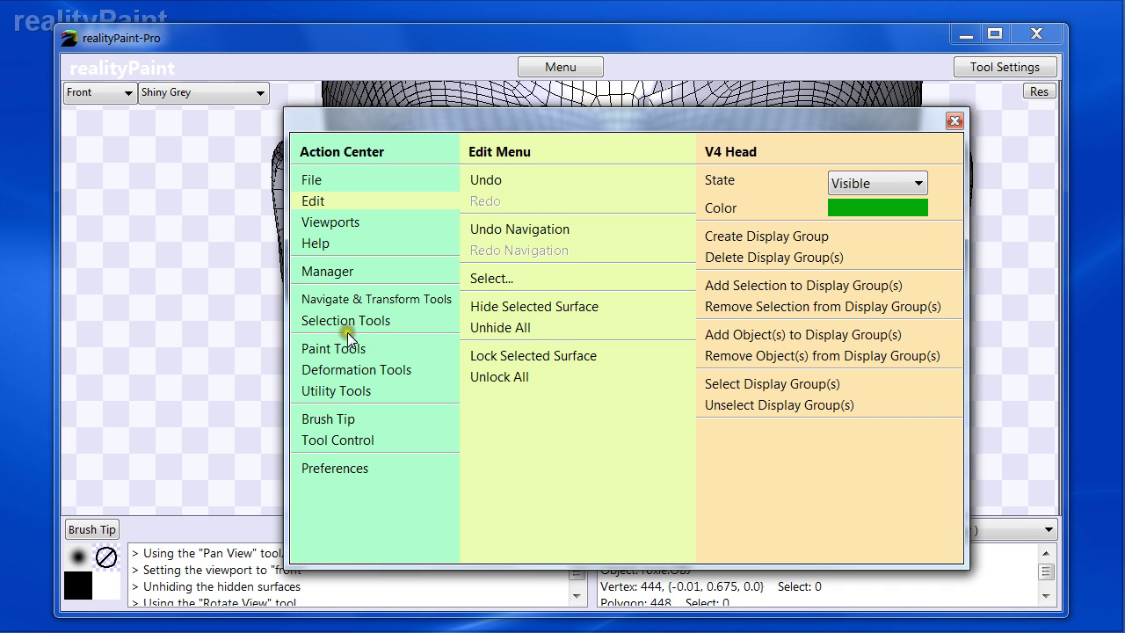
pyautogui.click(342, 302)
pyautogui.click(517, 253)
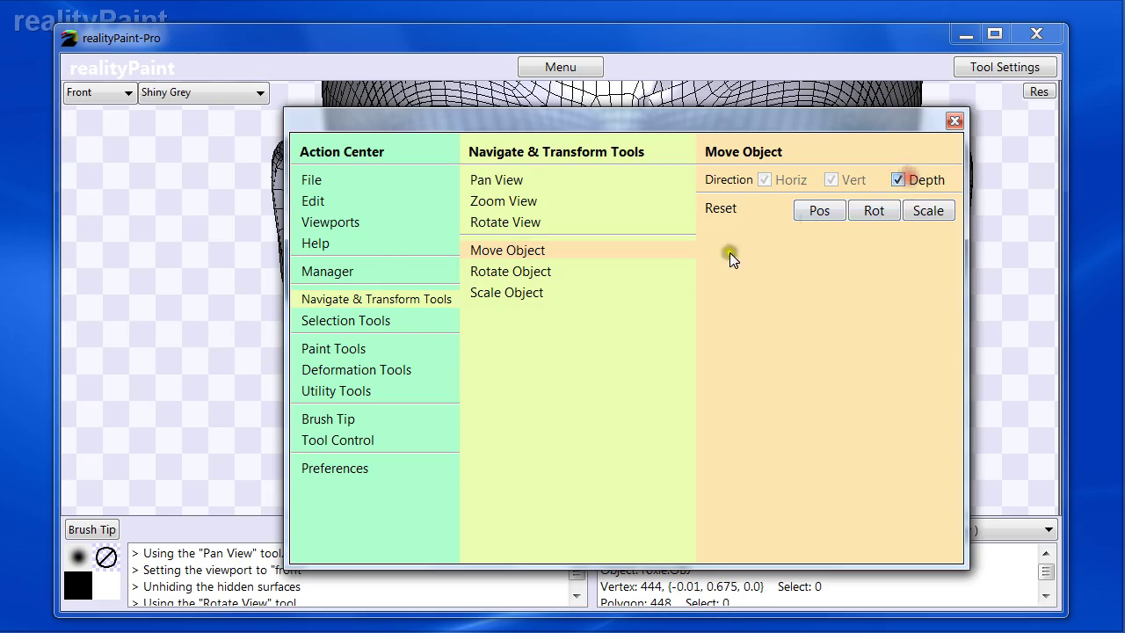
pyautogui.press('space')
pyautogui.moveTo(515, 304)
pyautogui.mouseDown()
pyautogui.moveTo(528, 325)
pyautogui.moveTo(531, 313)
pyautogui.mouseUp()
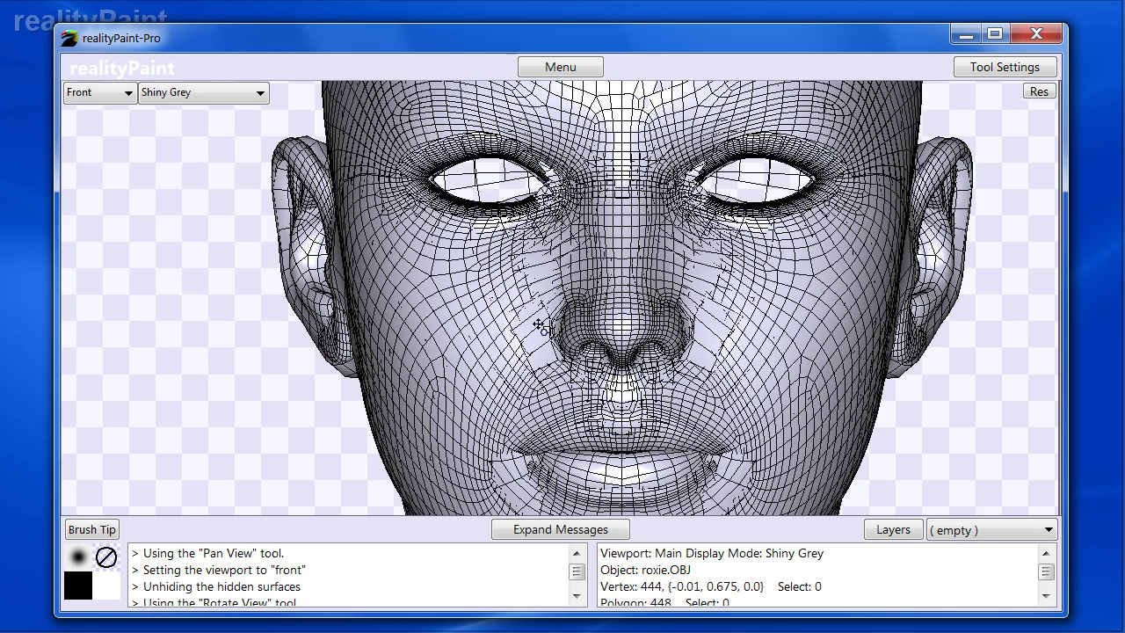
# Examine how the two heads overlap around the nose and nostrils, from an angle and from the front
pyautogui.press('z')
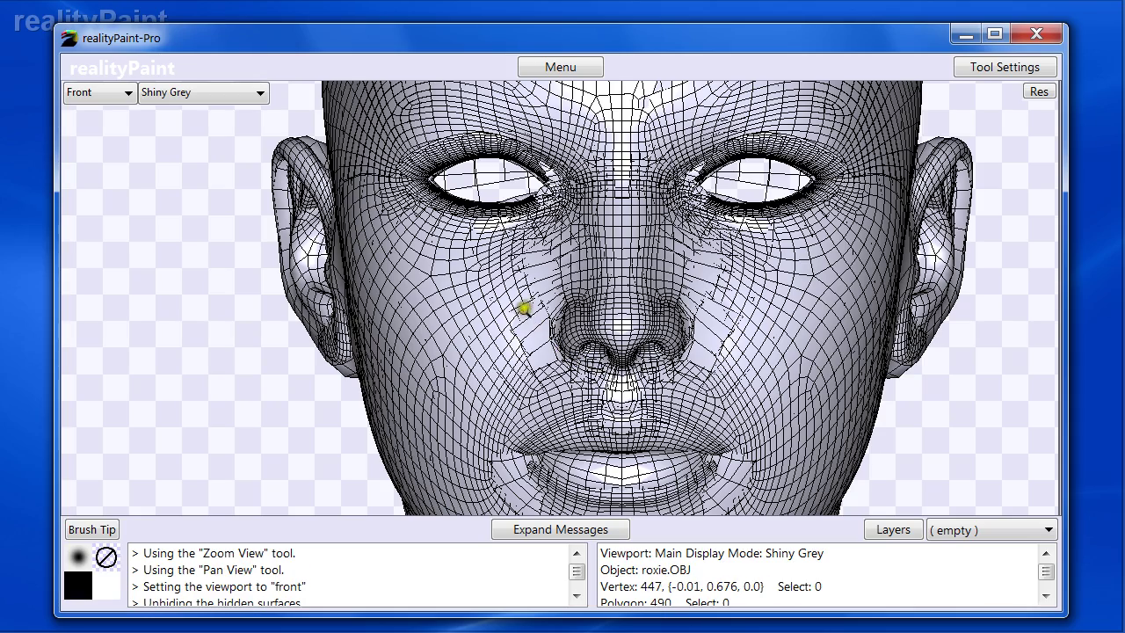
pyautogui.moveTo(527, 287); pyautogui.dragTo(657, 384)
pyautogui.press('r')
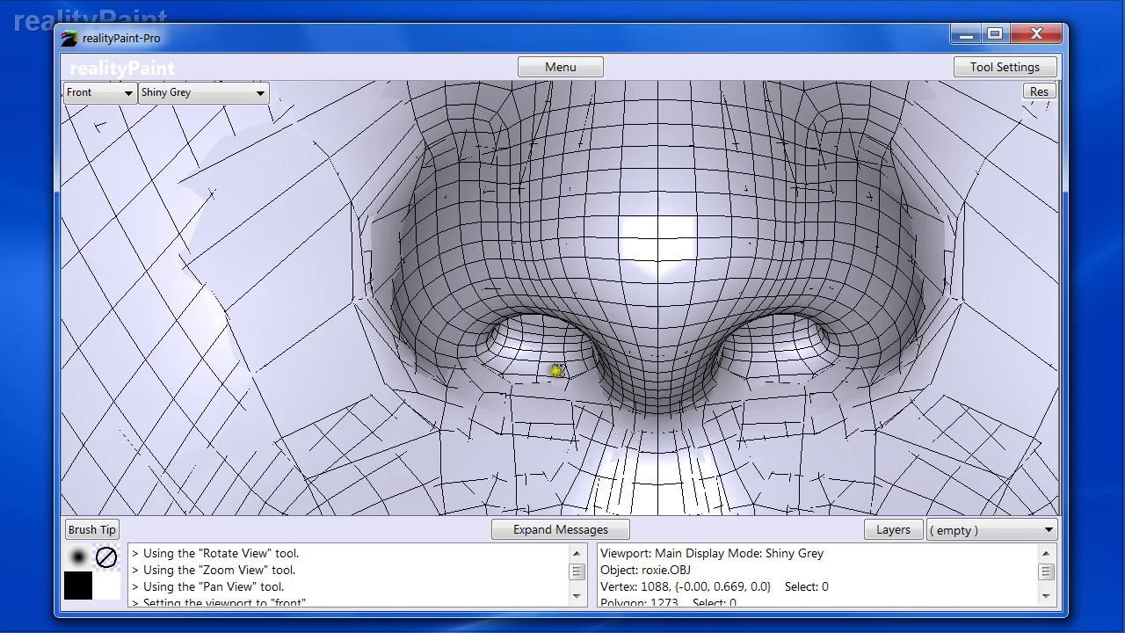
pyautogui.moveTo(545, 373); pyautogui.dragTo(625, 188)
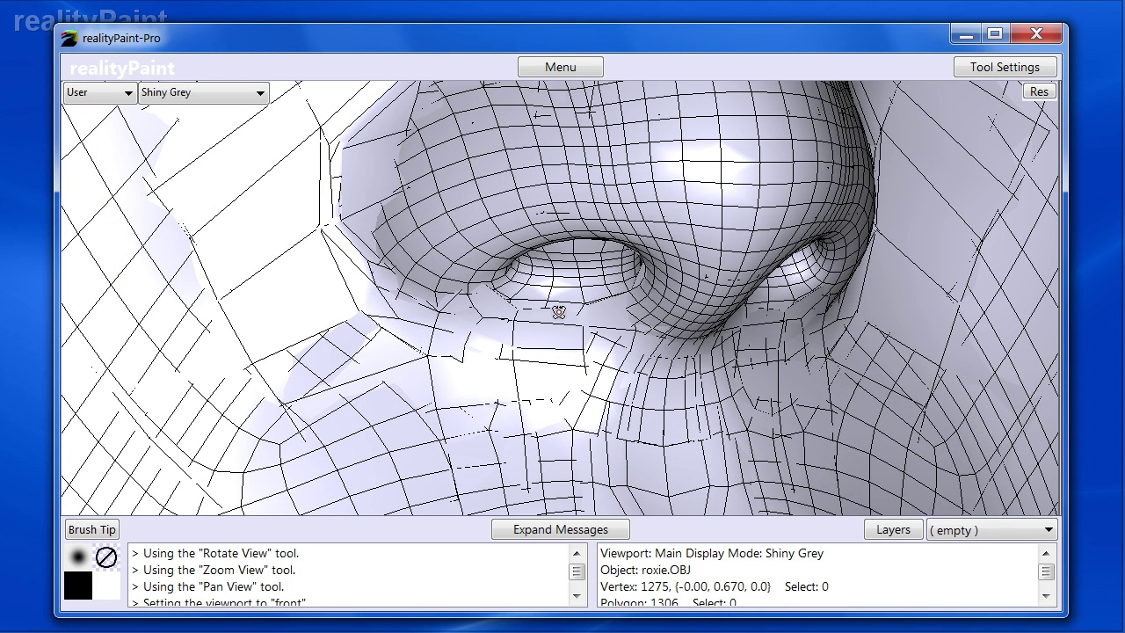
pyautogui.press('f')
pyautogui.rightClick(666, 302)
pyautogui.press('space')
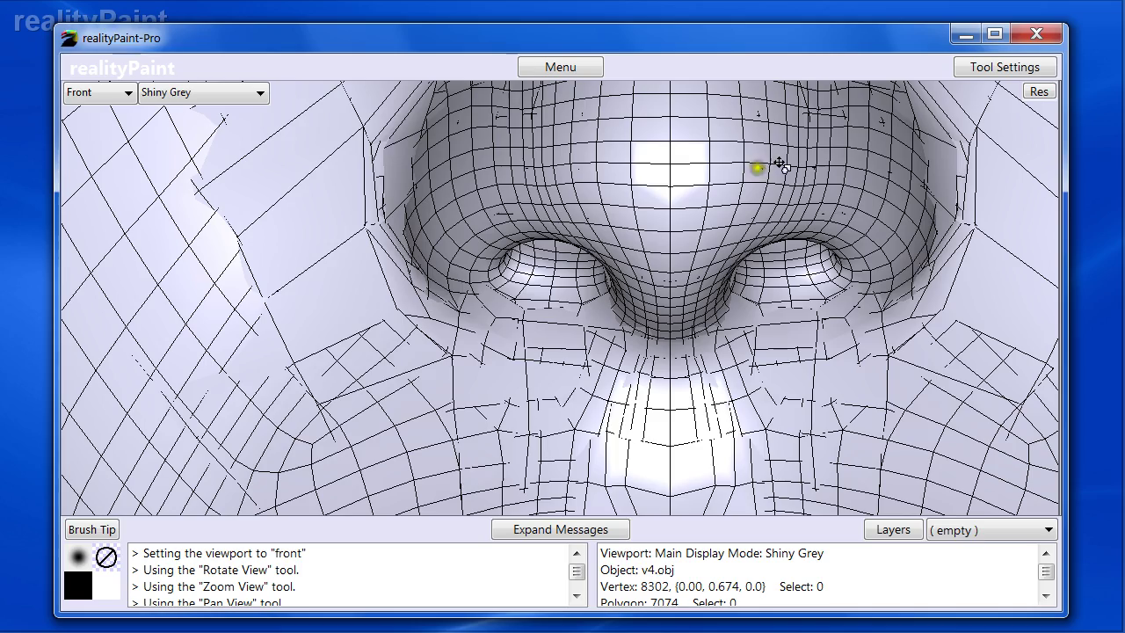
pyautogui.press('space')
pyautogui.press('space')
pyautogui.moveTo(680, 194)
pyautogui.mouseDown()
pyautogui.moveTo(685, 213)
pyautogui.moveTo(686, 188)
pyautogui.moveTo(693, 201)
pyautogui.mouseUp()
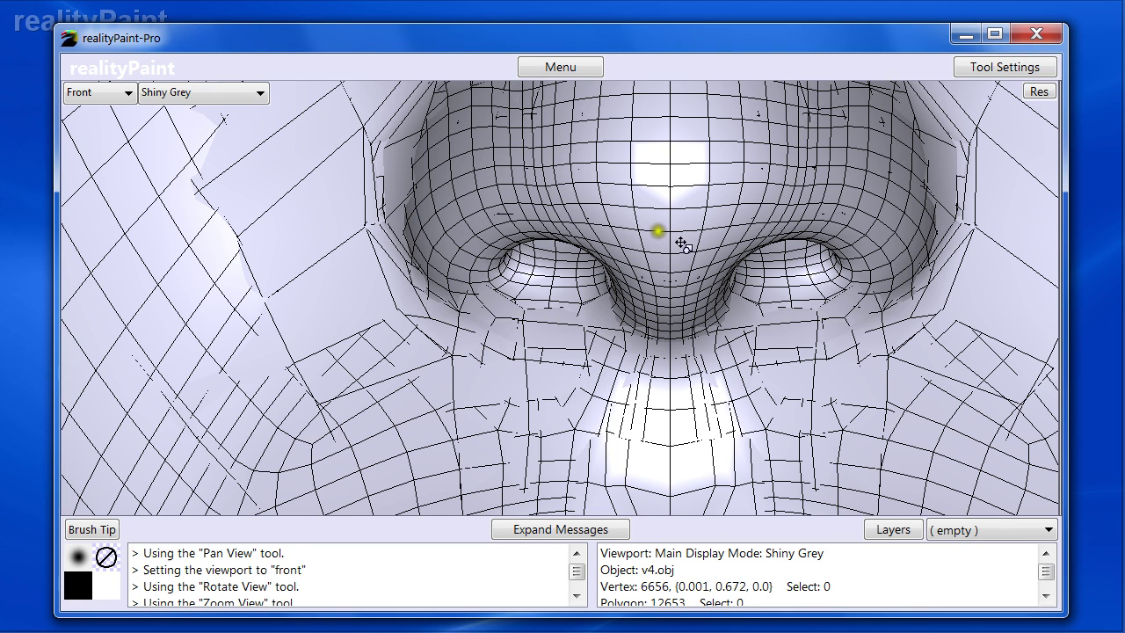
pyautogui.moveTo(658, 231); pyautogui.dragTo(643, 211)
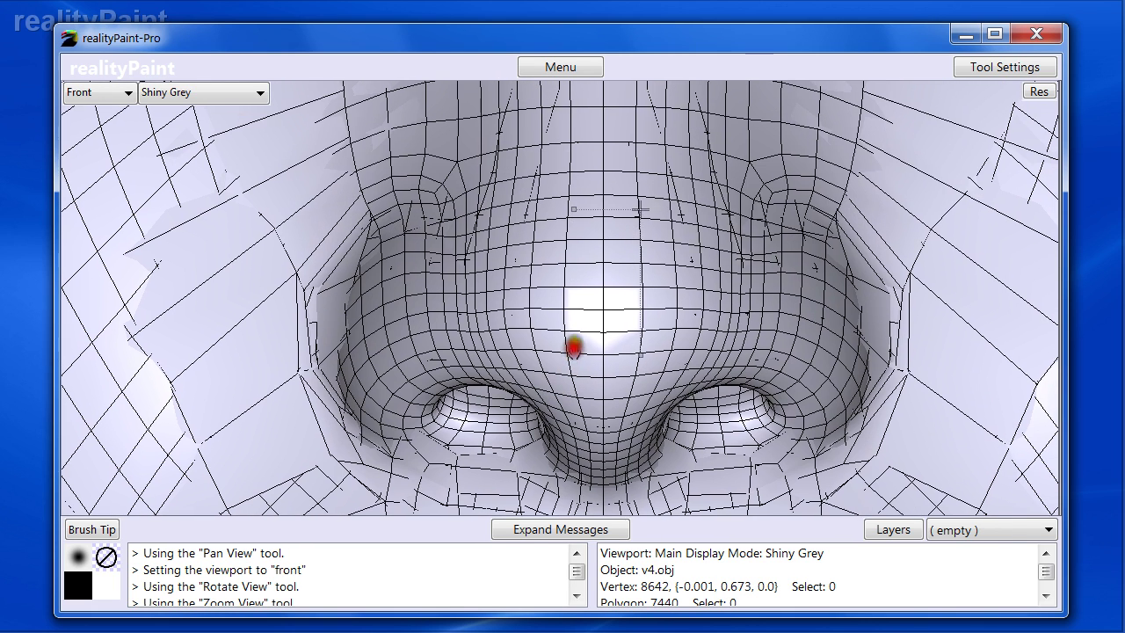
# Reselect the Move Object tool and nudge the object slightly while viewing the nose from the front
pyautogui.rightClick(574, 347)
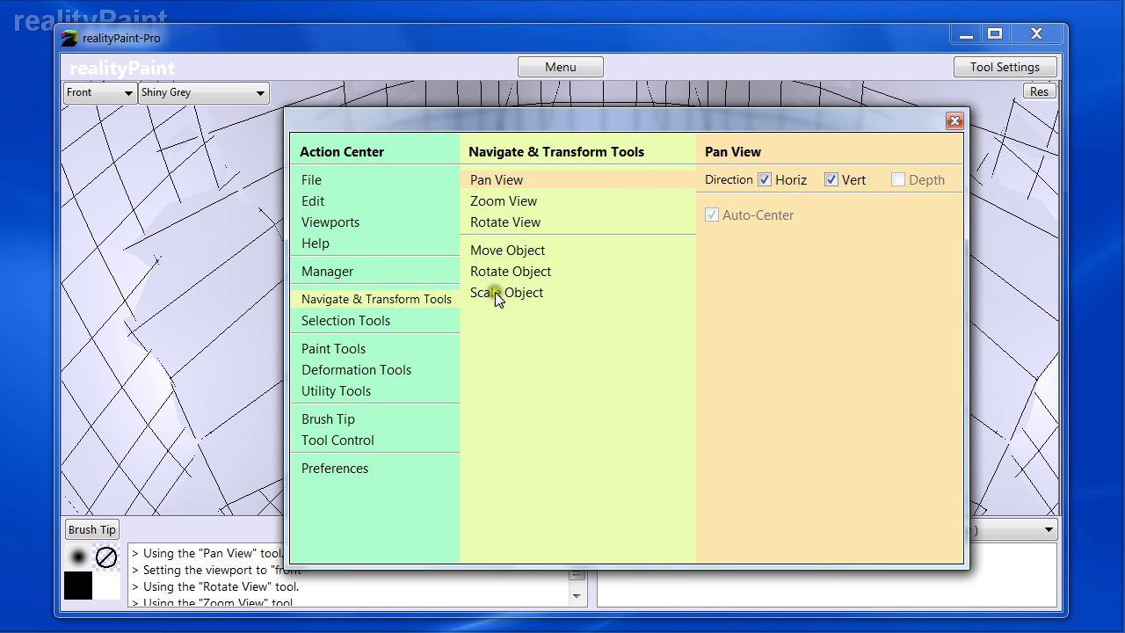
pyautogui.click(509, 251)
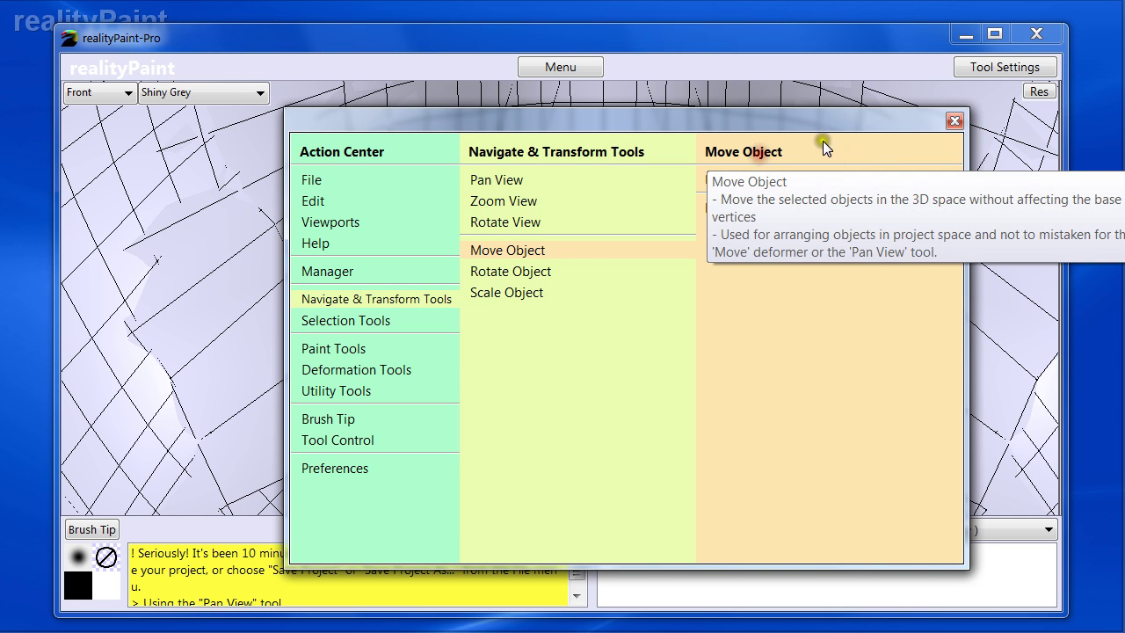
pyautogui.moveTo(820, 135); pyautogui.dragTo(833, 124)
pyautogui.click(811, 66)
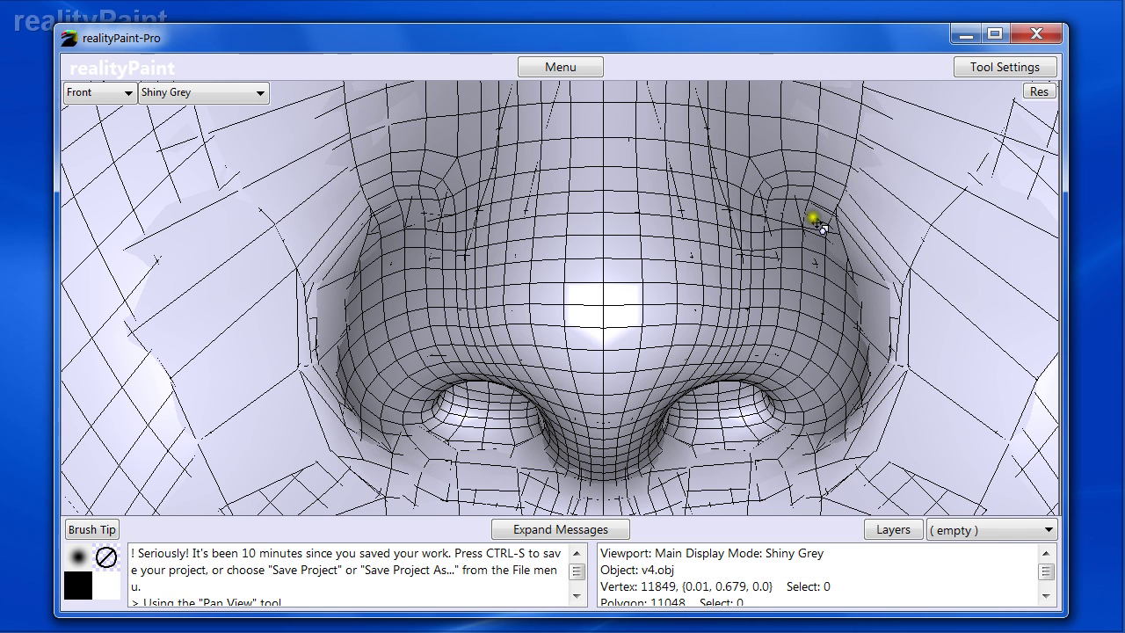
pyautogui.moveTo(540, 279)
pyautogui.mouseDown()
pyautogui.moveTo(553, 296)
pyautogui.moveTo(547, 276)
pyautogui.moveTo(555, 286)
pyautogui.moveTo(557, 276)
pyautogui.moveTo(533, 287)
pyautogui.moveTo(564, 266)
pyautogui.mouseUp()
# Show the whole head and examine the overlapping meshes from an angle and in the Front view
pyautogui.hotkey('ctrl', 'd')
pyautogui.press('z')
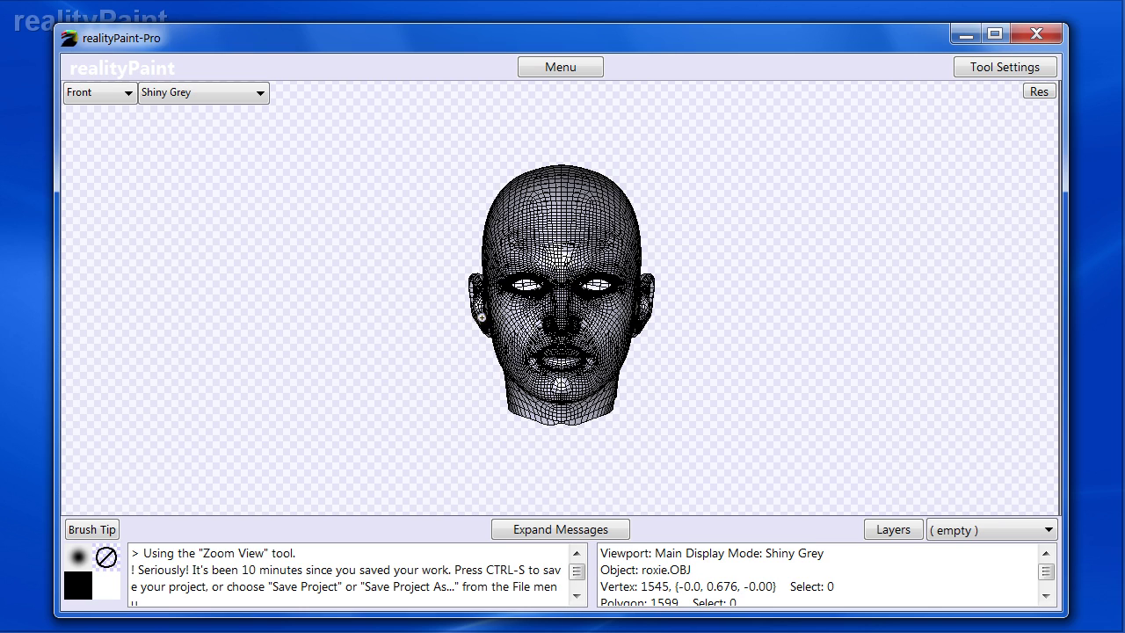
pyautogui.press('r')
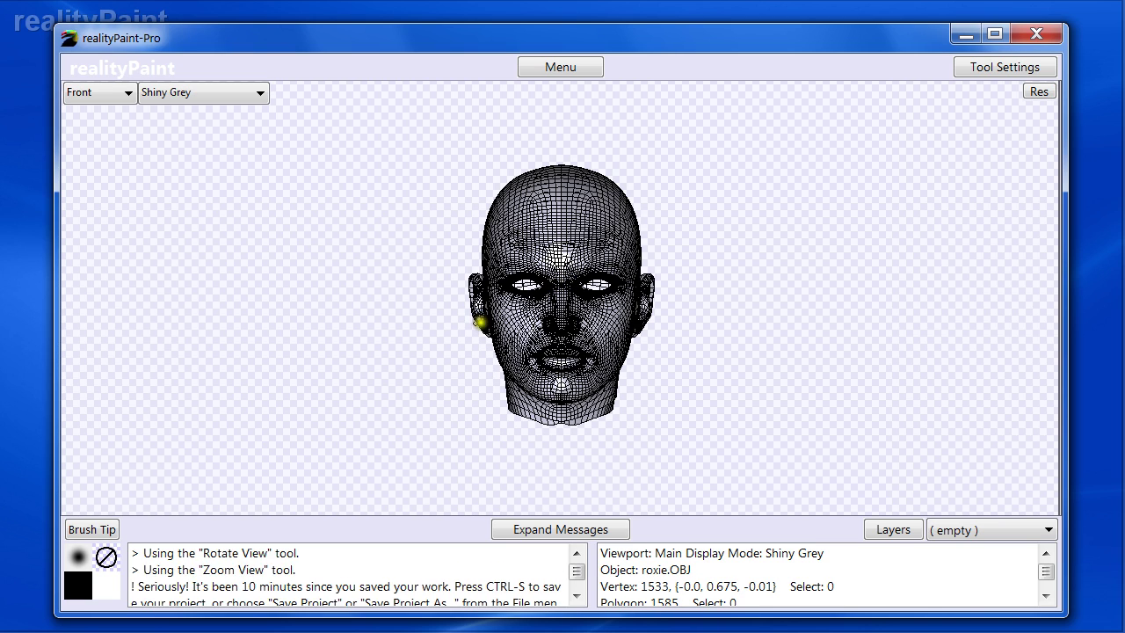
pyautogui.moveTo(515, 322); pyautogui.dragTo(573, 333)
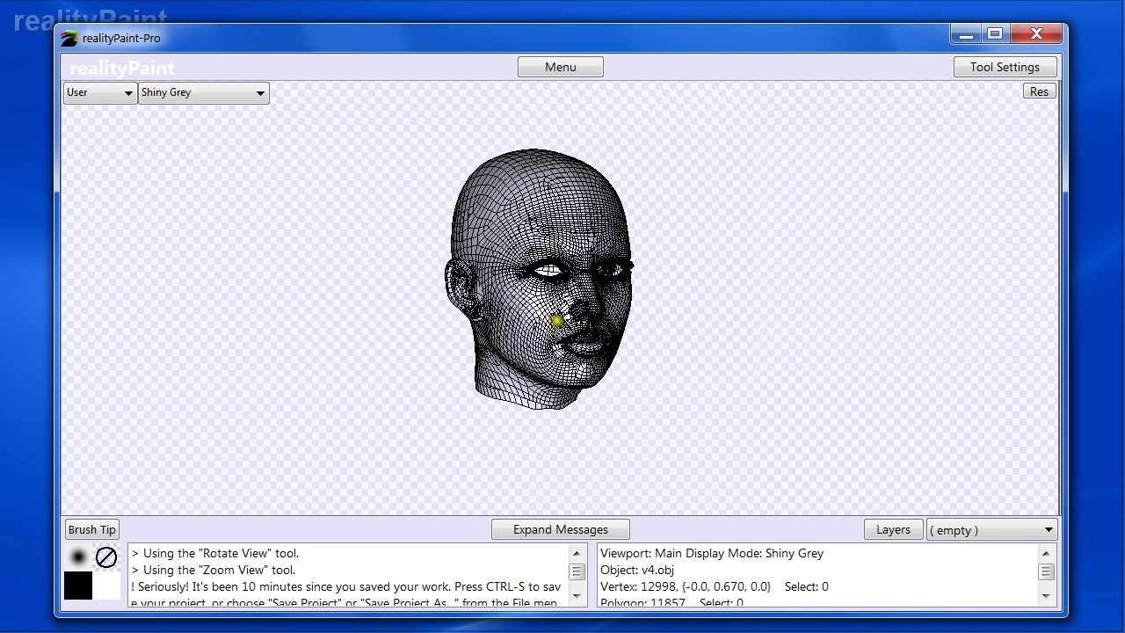
pyautogui.press('f')
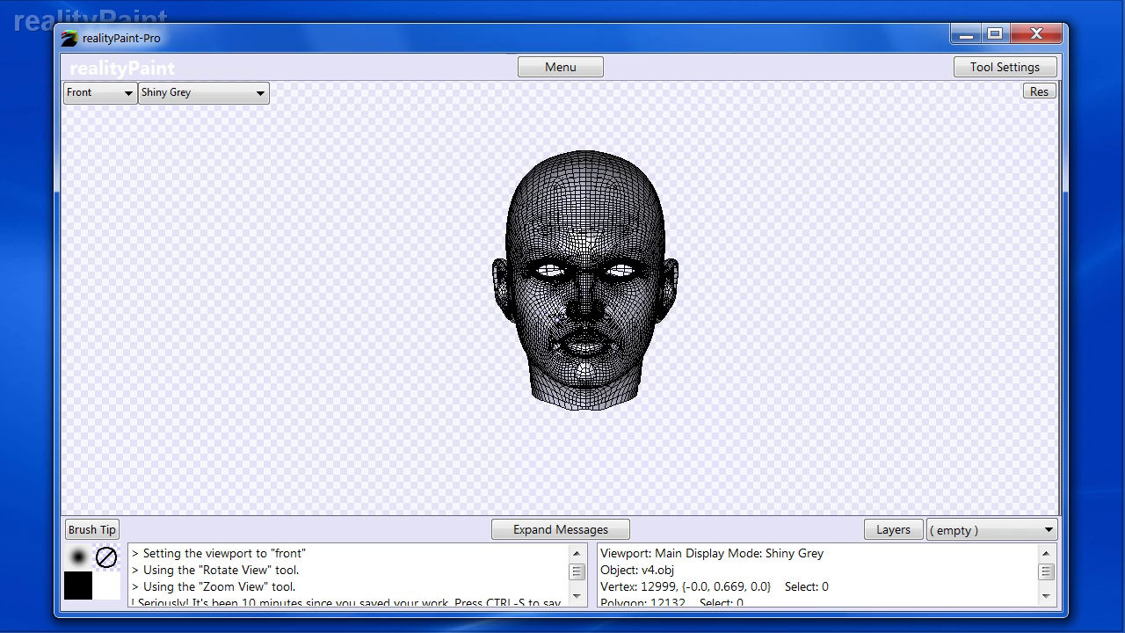